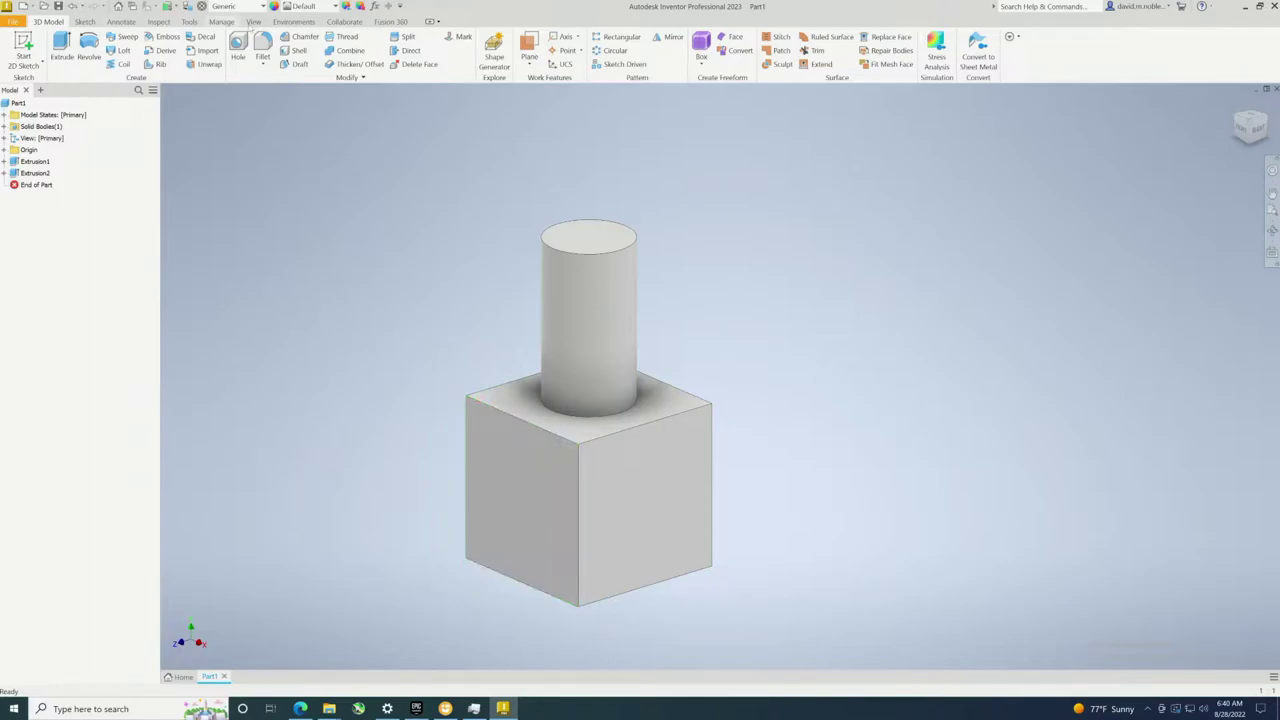
Start a chamfer, try the Distance and Angle and Two Distances types, then return to single Distance at 0.125 in
click(309, 38)
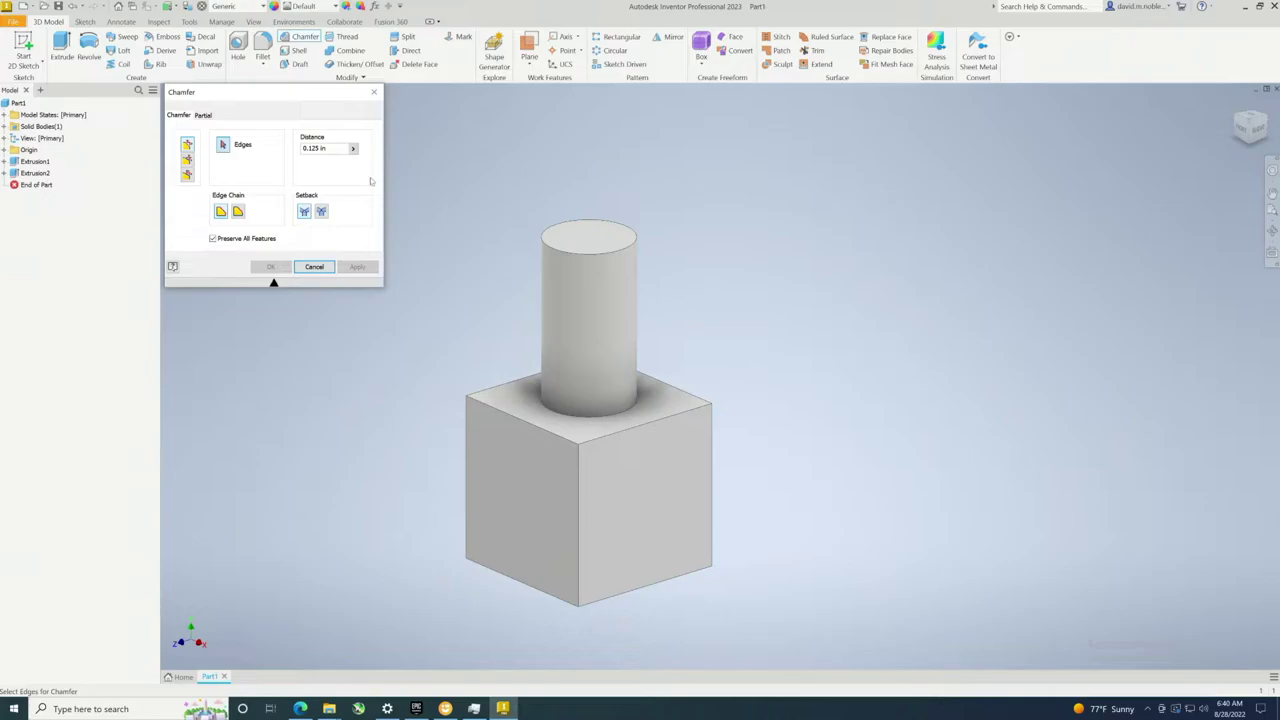
click(187, 159)
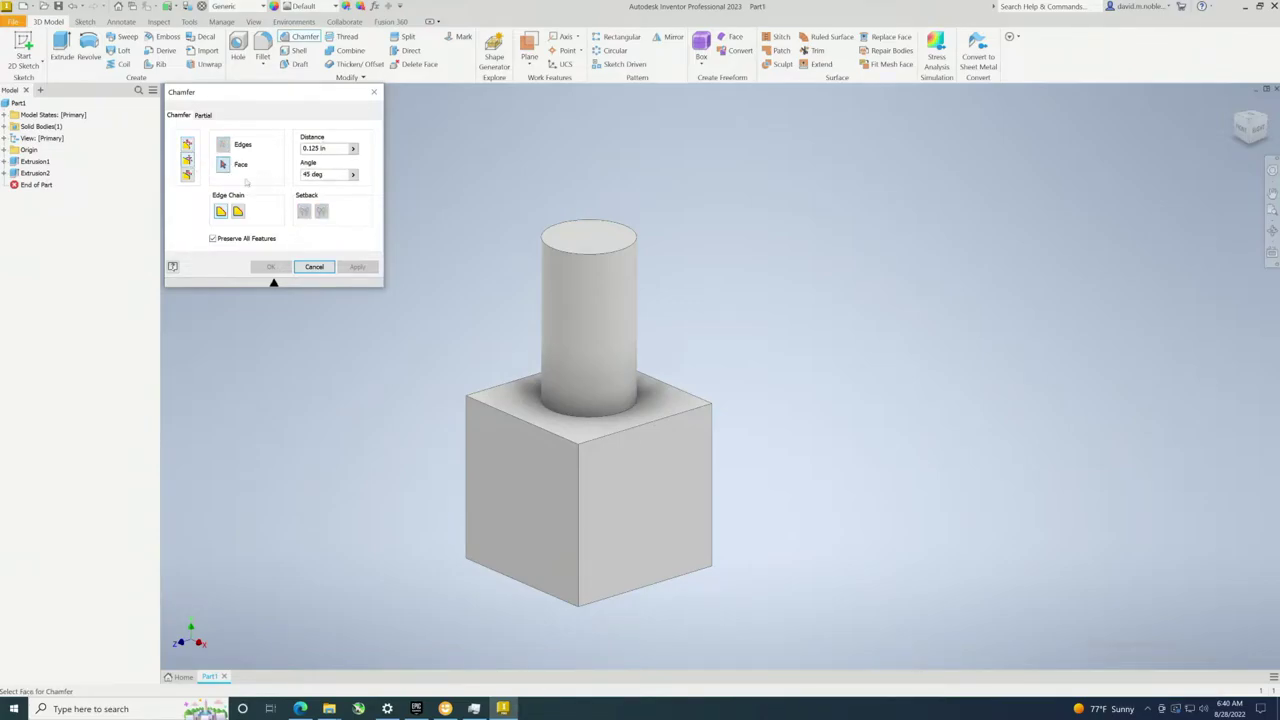
click(187, 175)
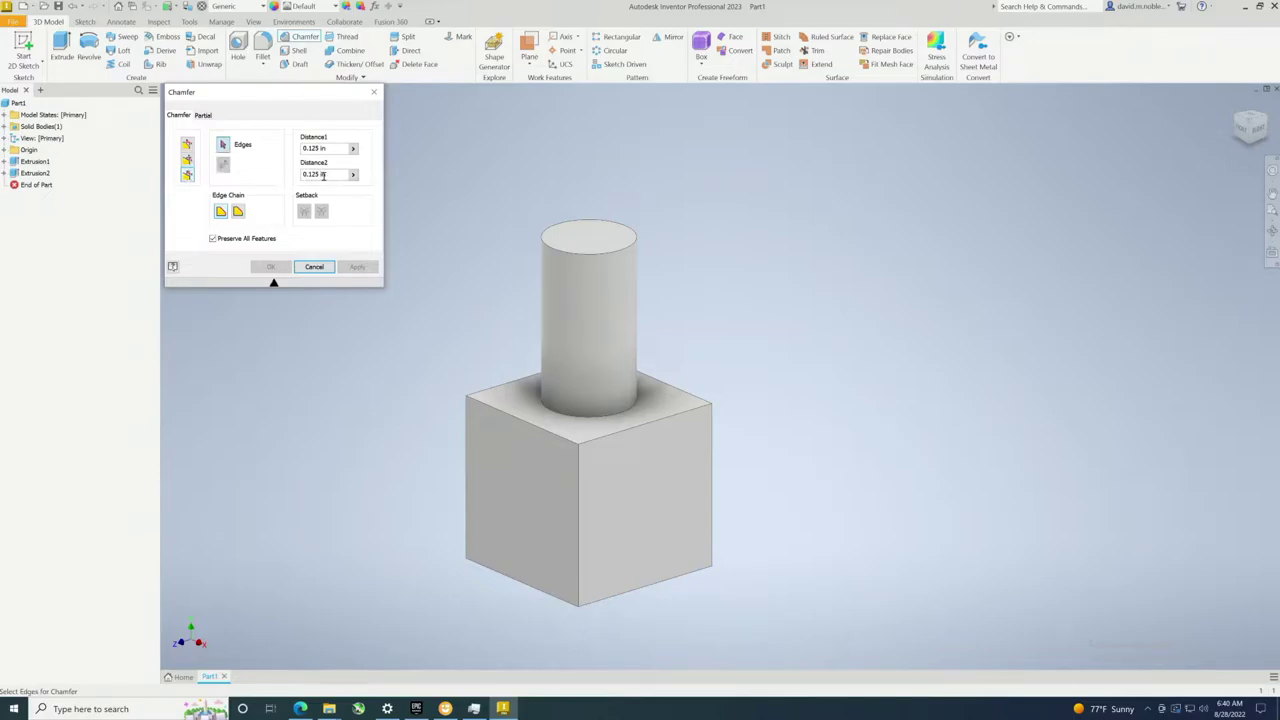
click(187, 146)
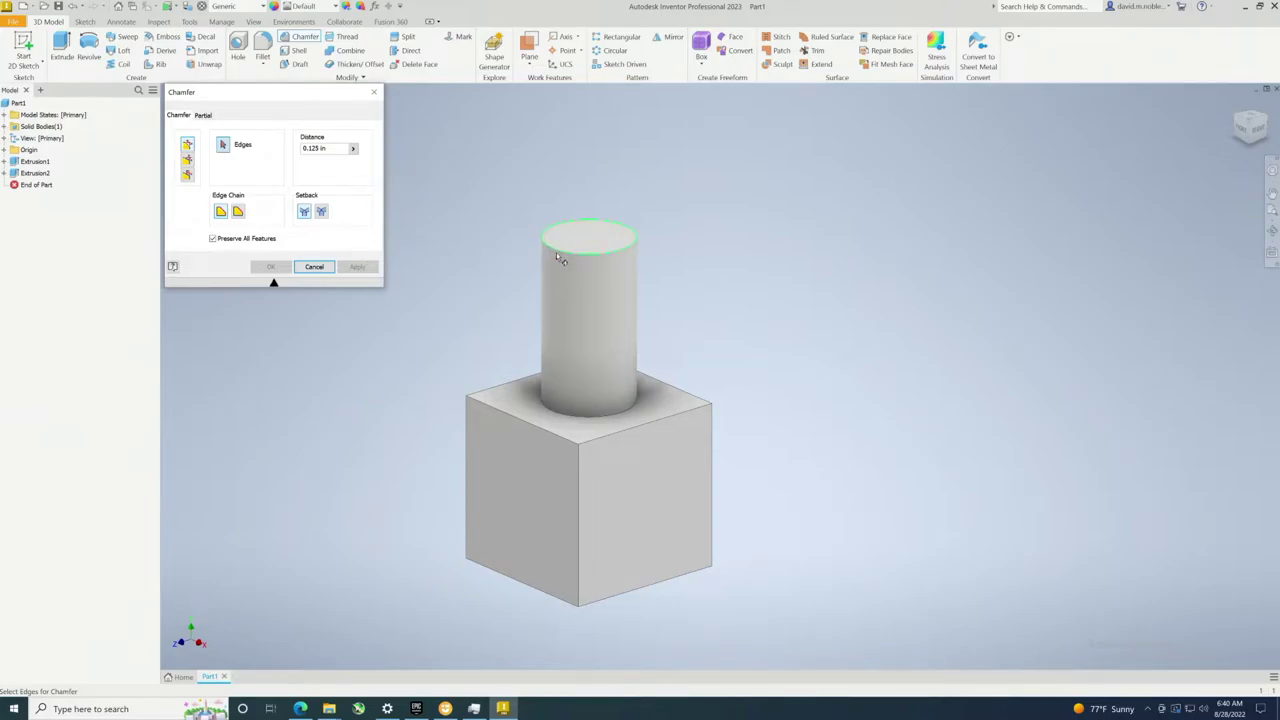
Chamfer the cylinder's top circular edge at 0.09375 in as Chamfer1 and close the dialog
click(565, 256)
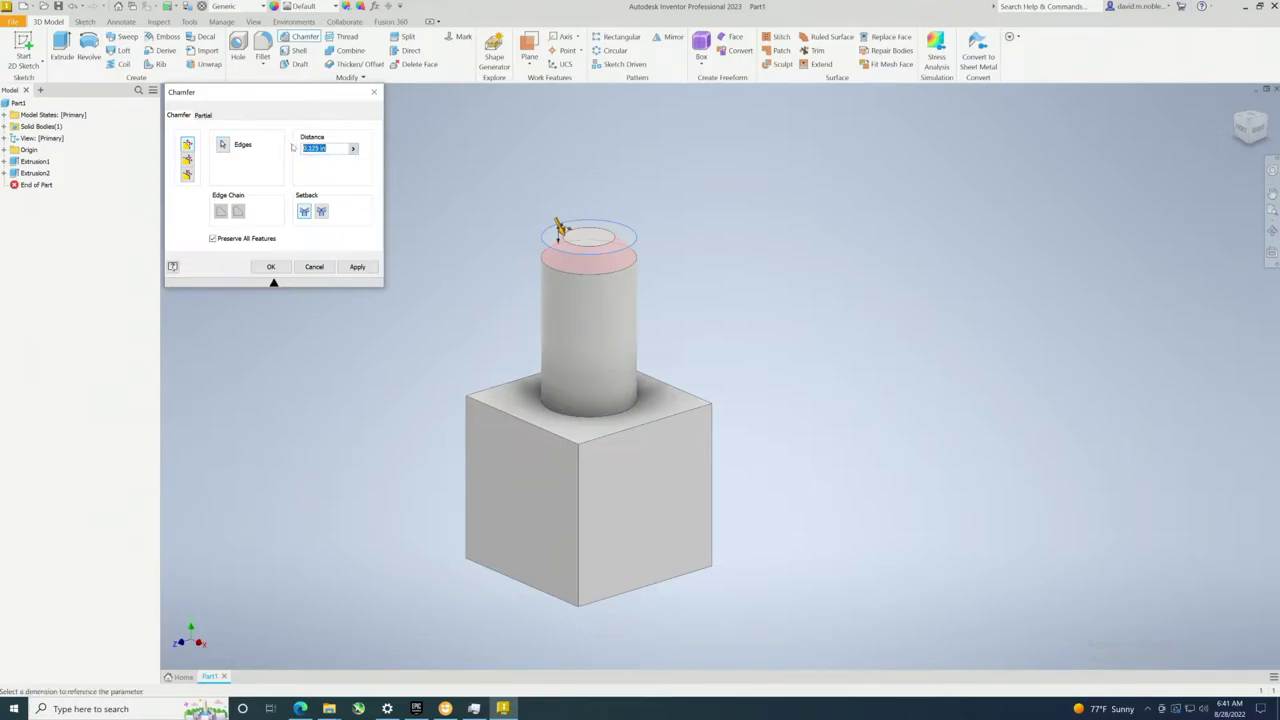
text(.0936)
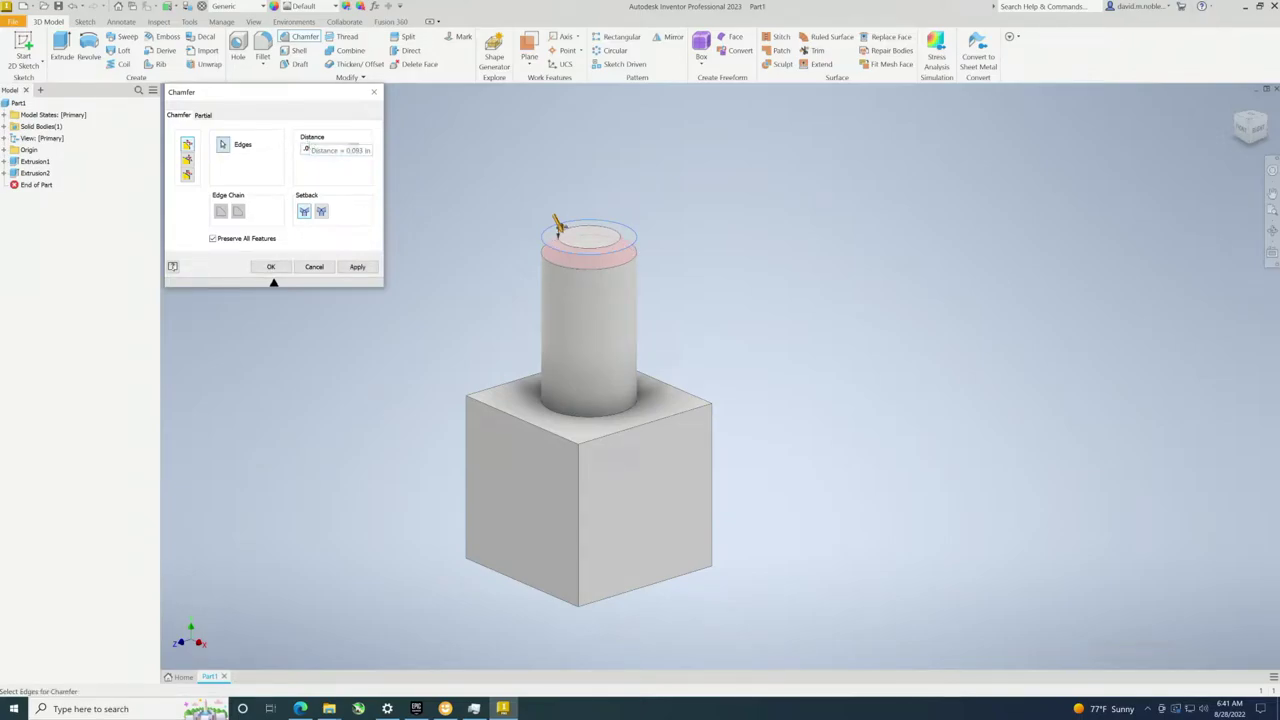
click(360, 267)
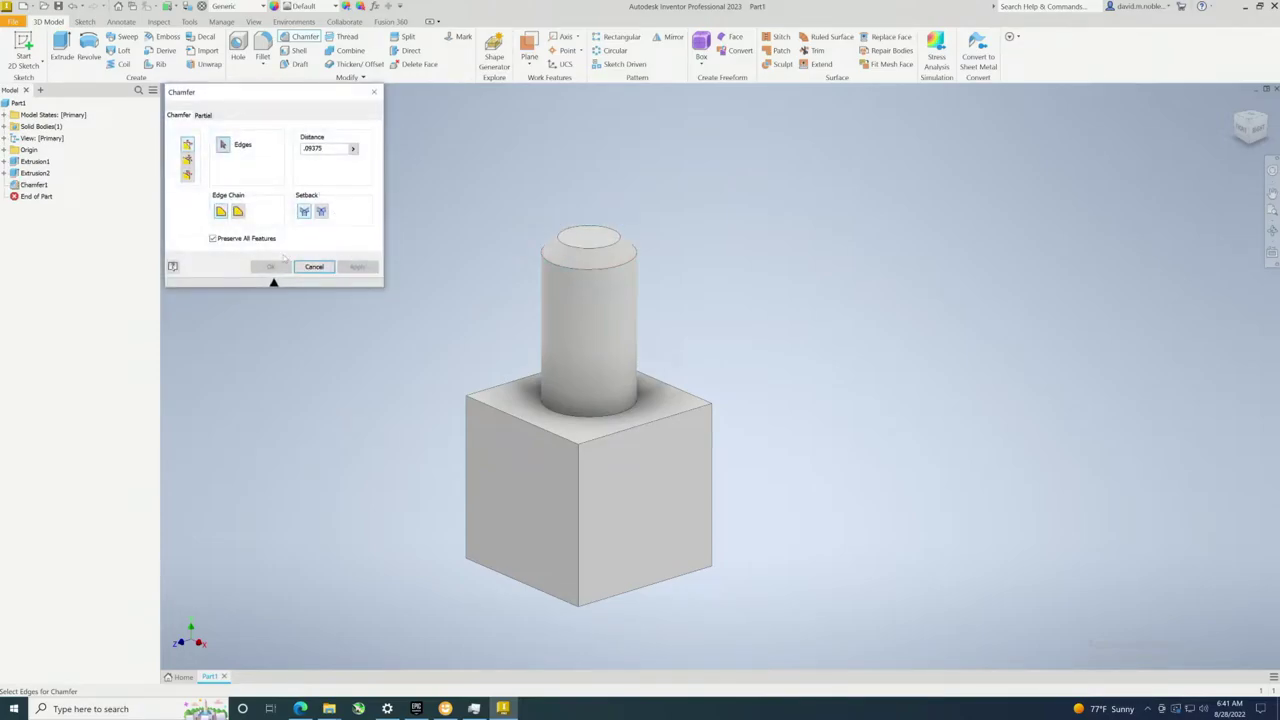
click(372, 94)
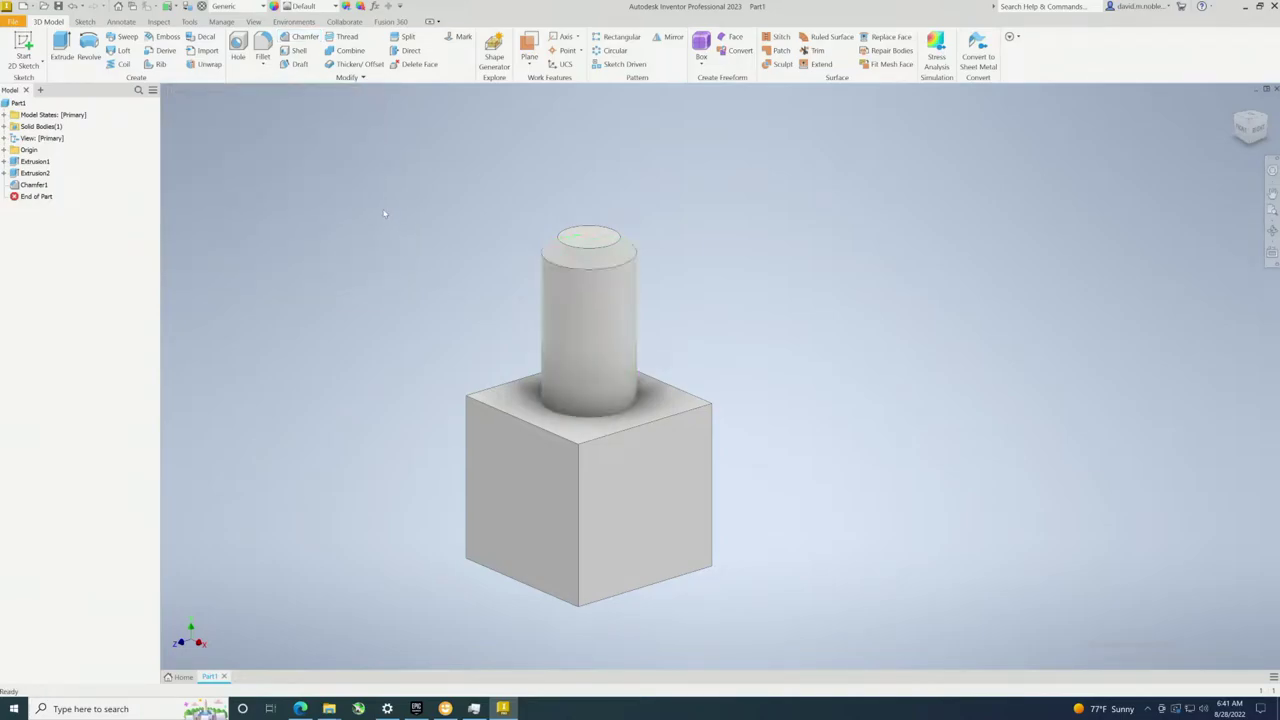
Start a second chamfer using Distance and Angle type with angle 30 and distance .15
click(301, 40)
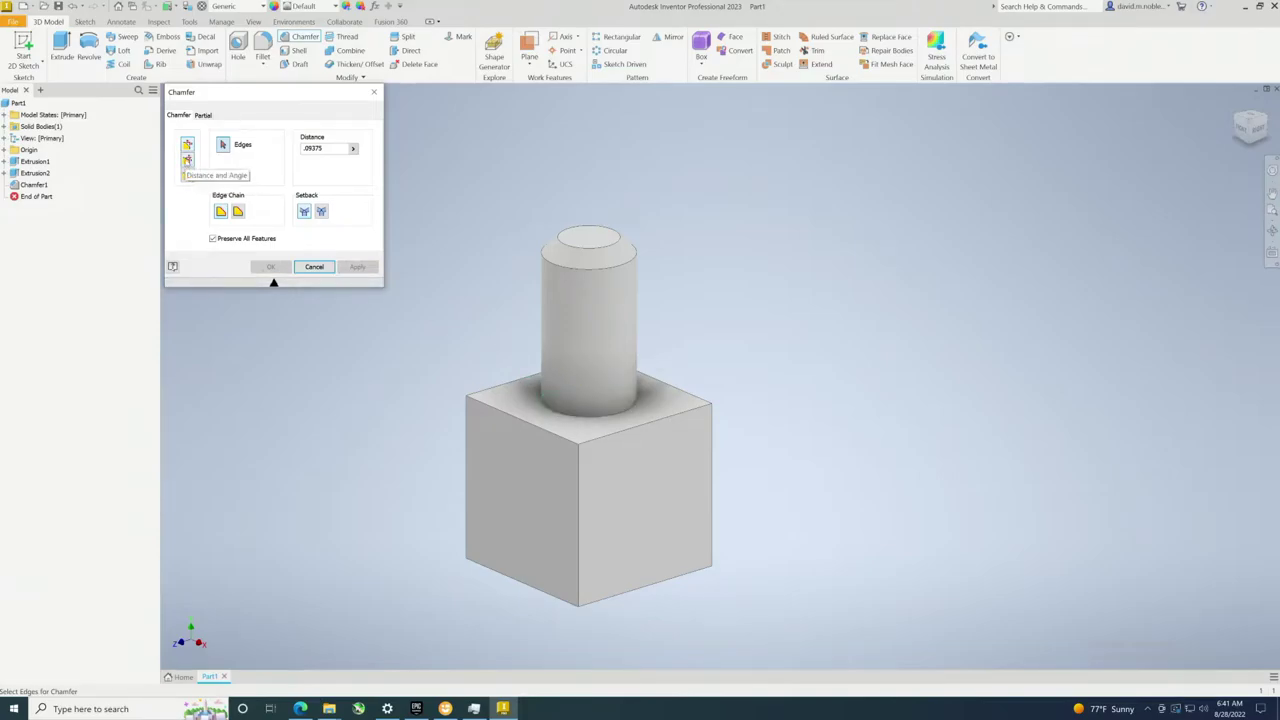
click(187, 160)
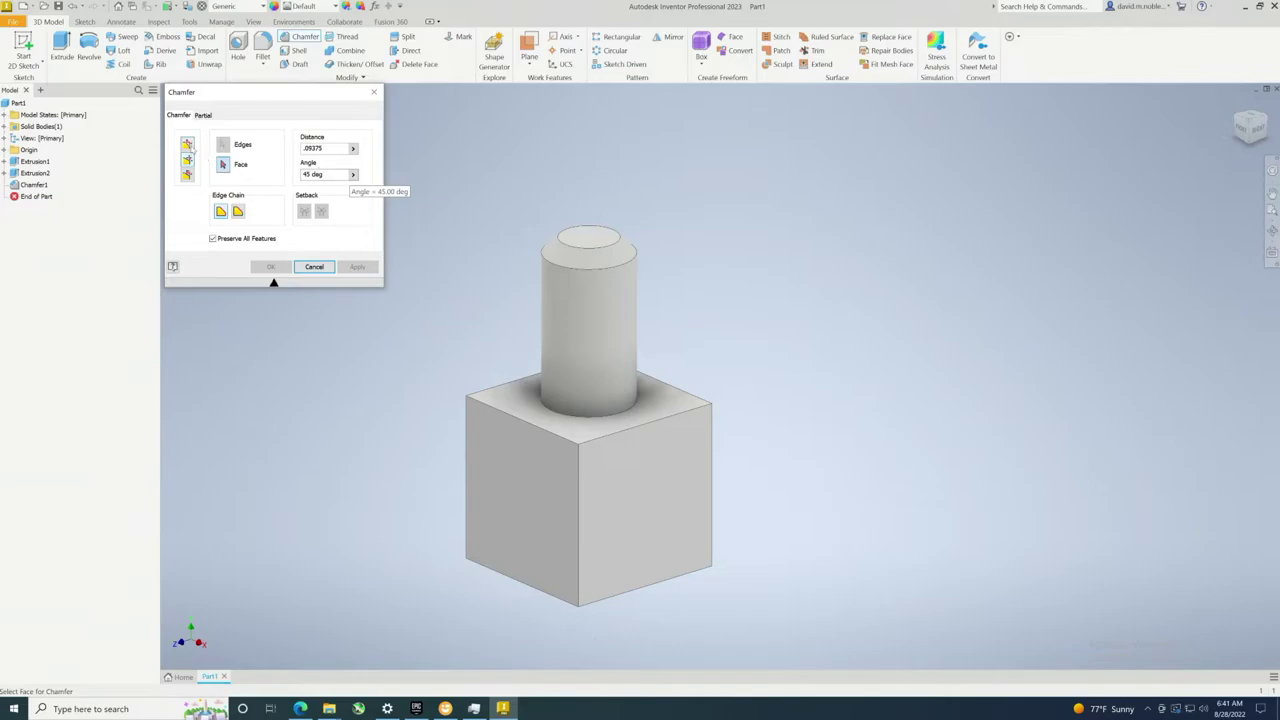
click(322, 175)
text(30)
drag(349, 148, 304, 149)
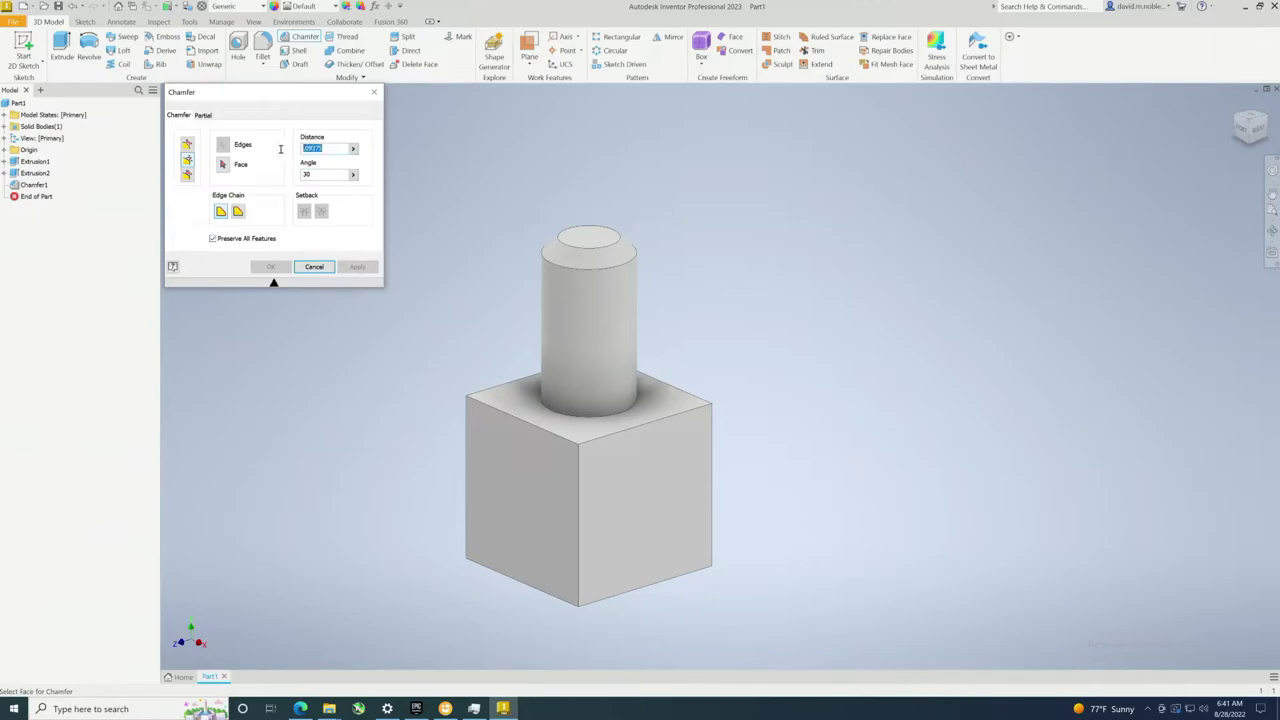
key(BackSpace)
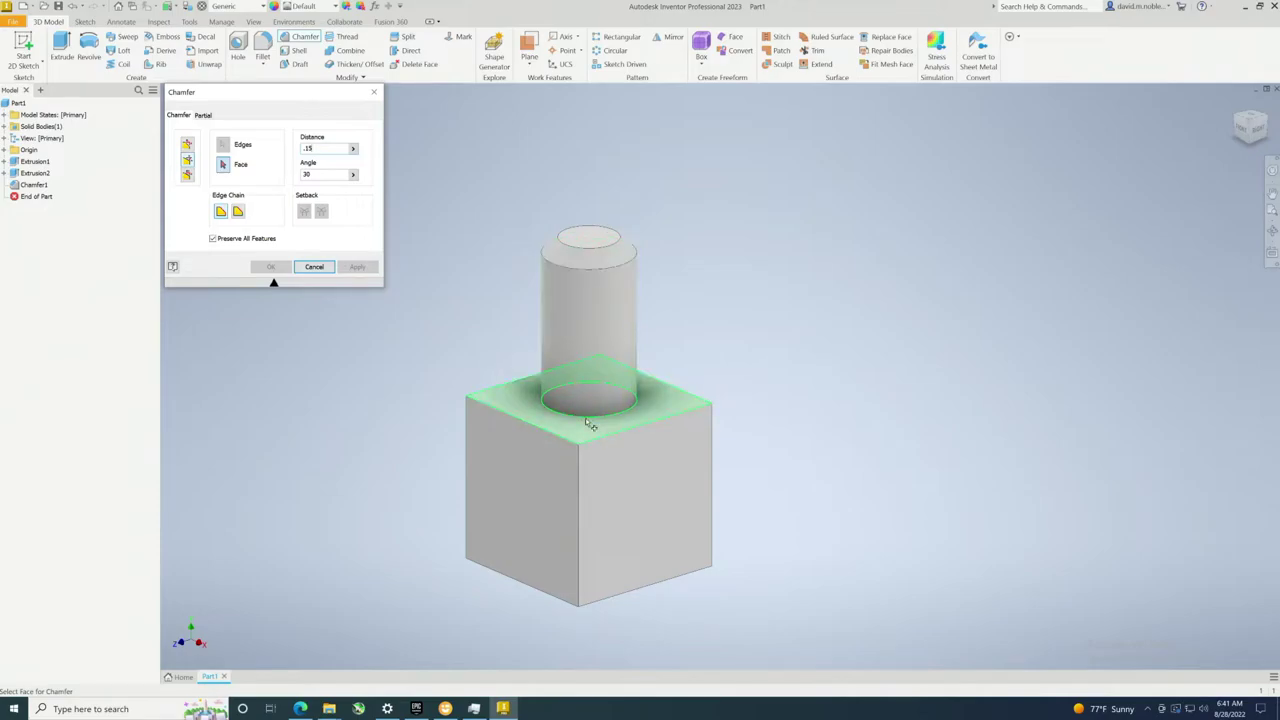
Pick the cube top face and shaft base edge, check the preview, and create Chamfer2
mouse_move(600, 437)
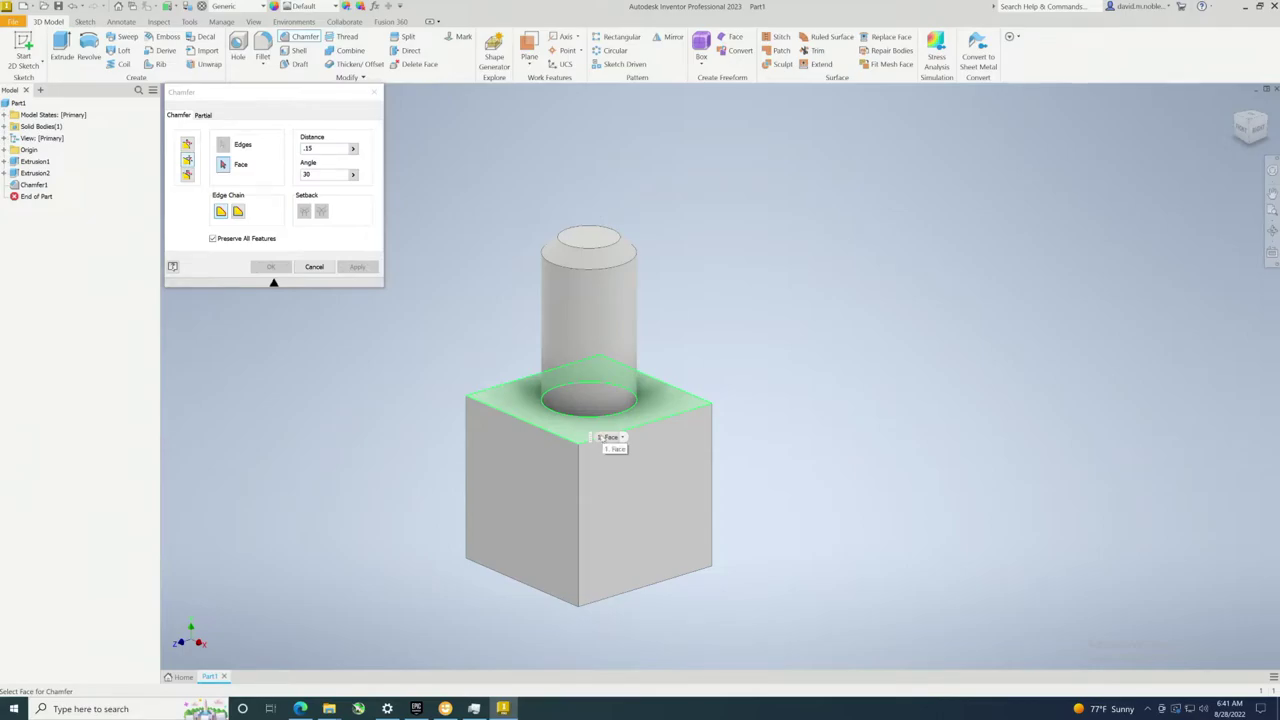
click(576, 433)
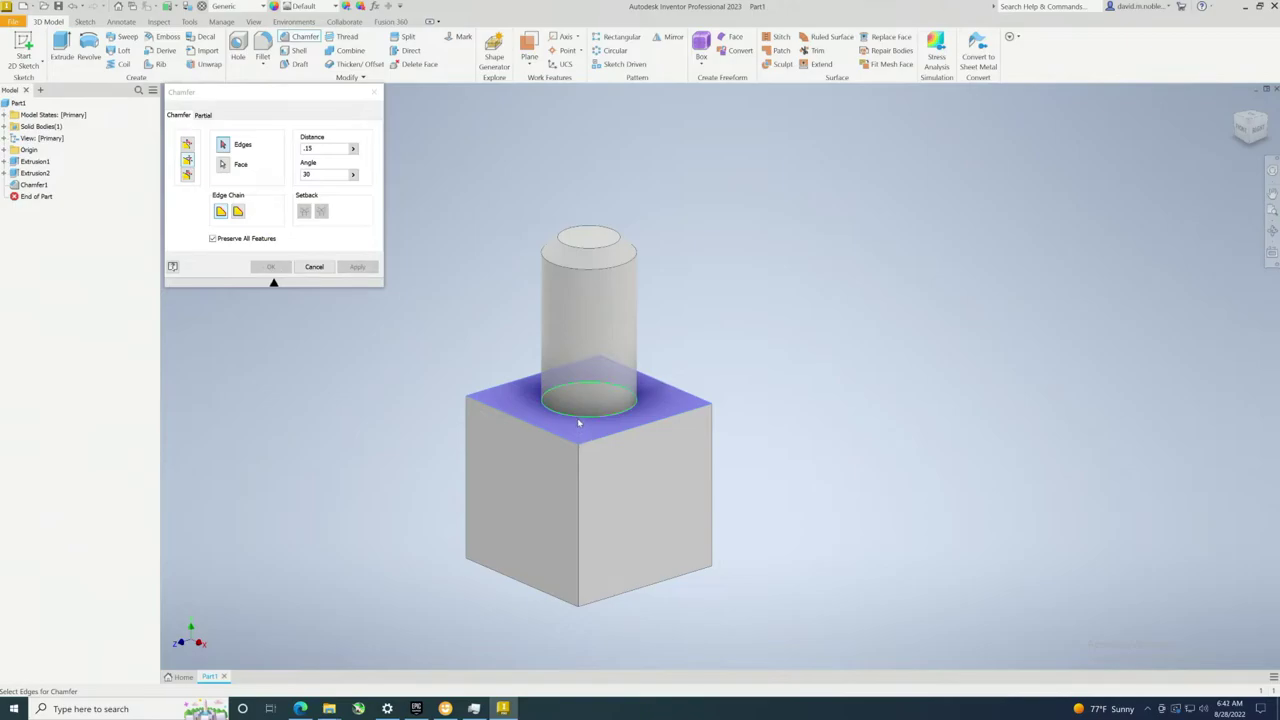
click(578, 423)
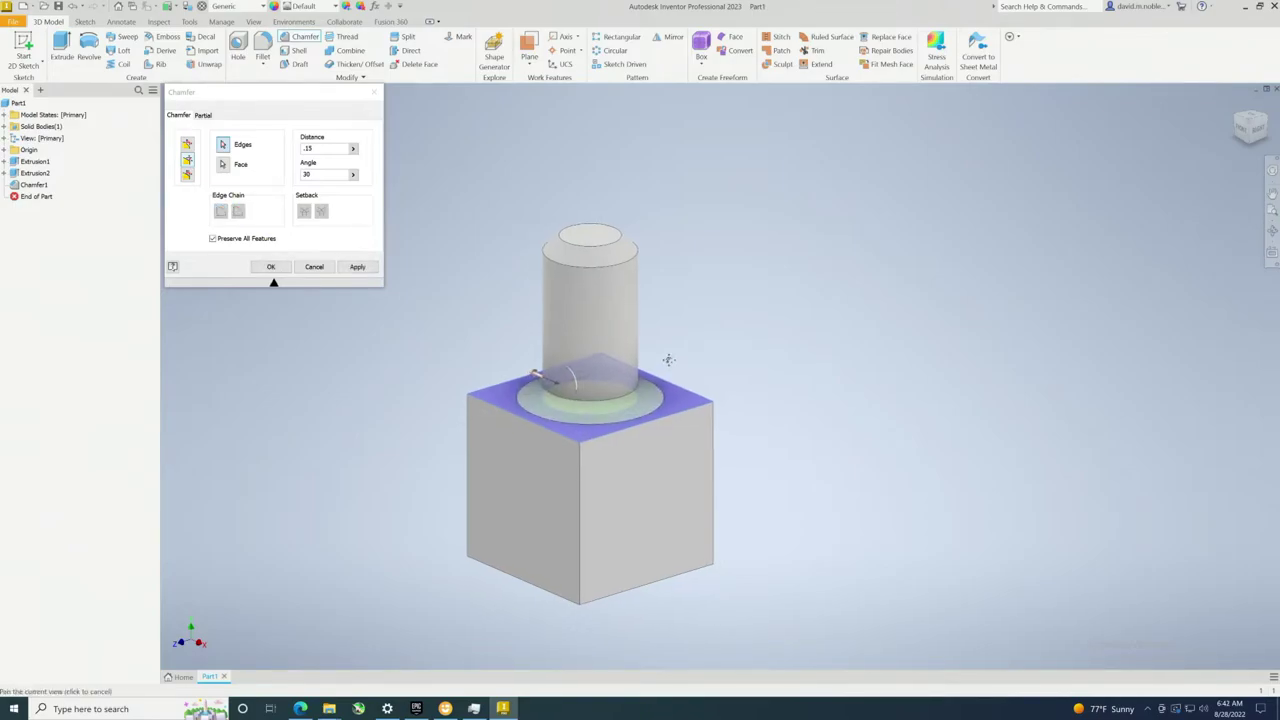
scroll(561, 360, up, 2)
scroll(561, 360, up, 3)
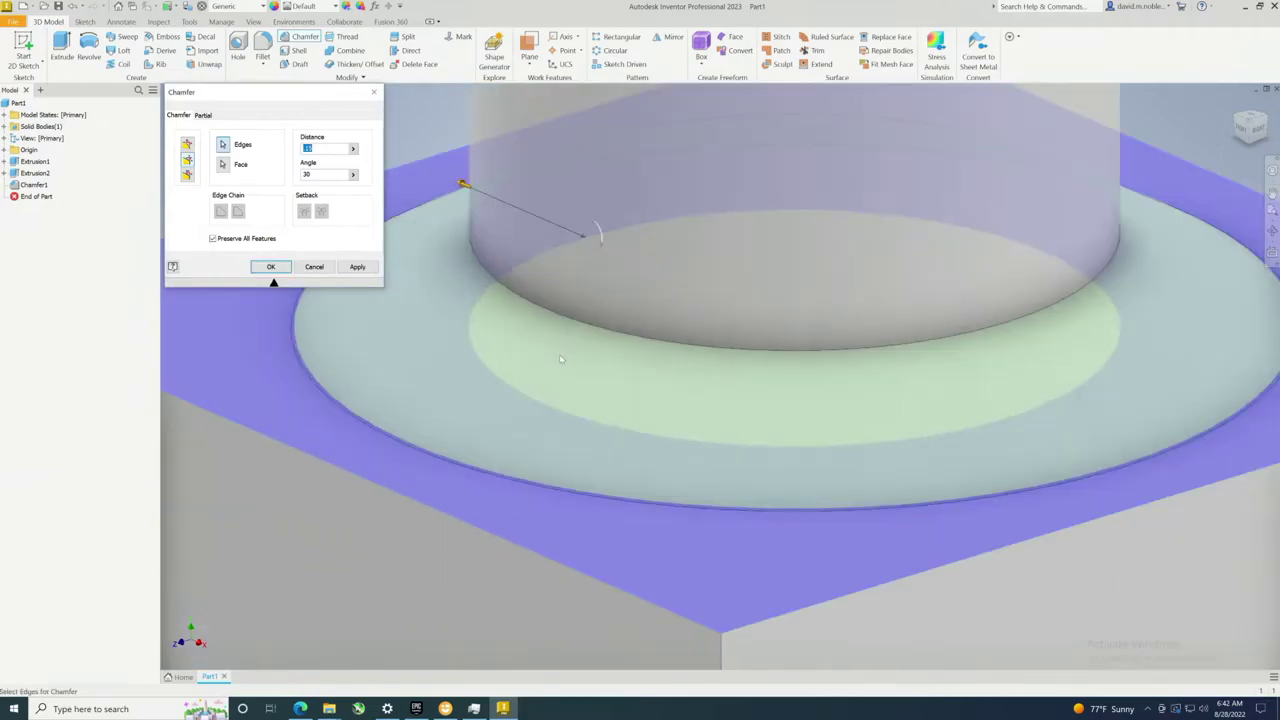
scroll(585, 348, down, 3)
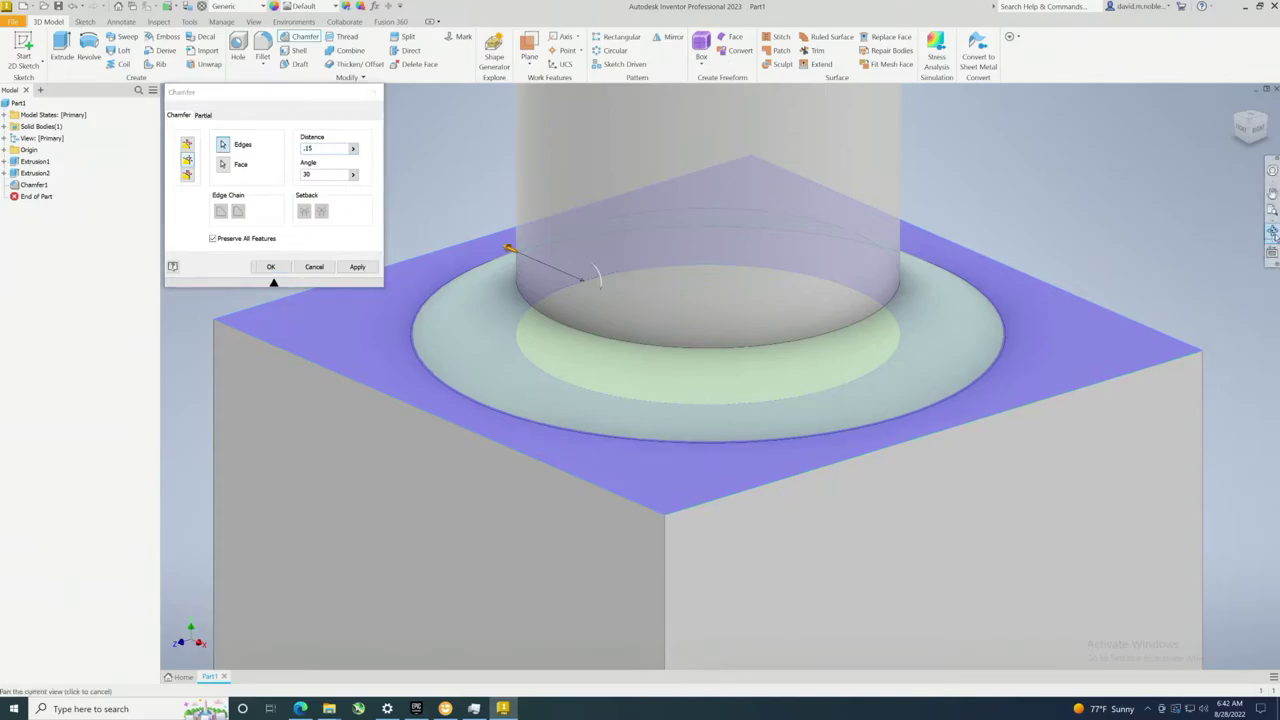
click(1272, 231)
drag(766, 374, 788, 396)
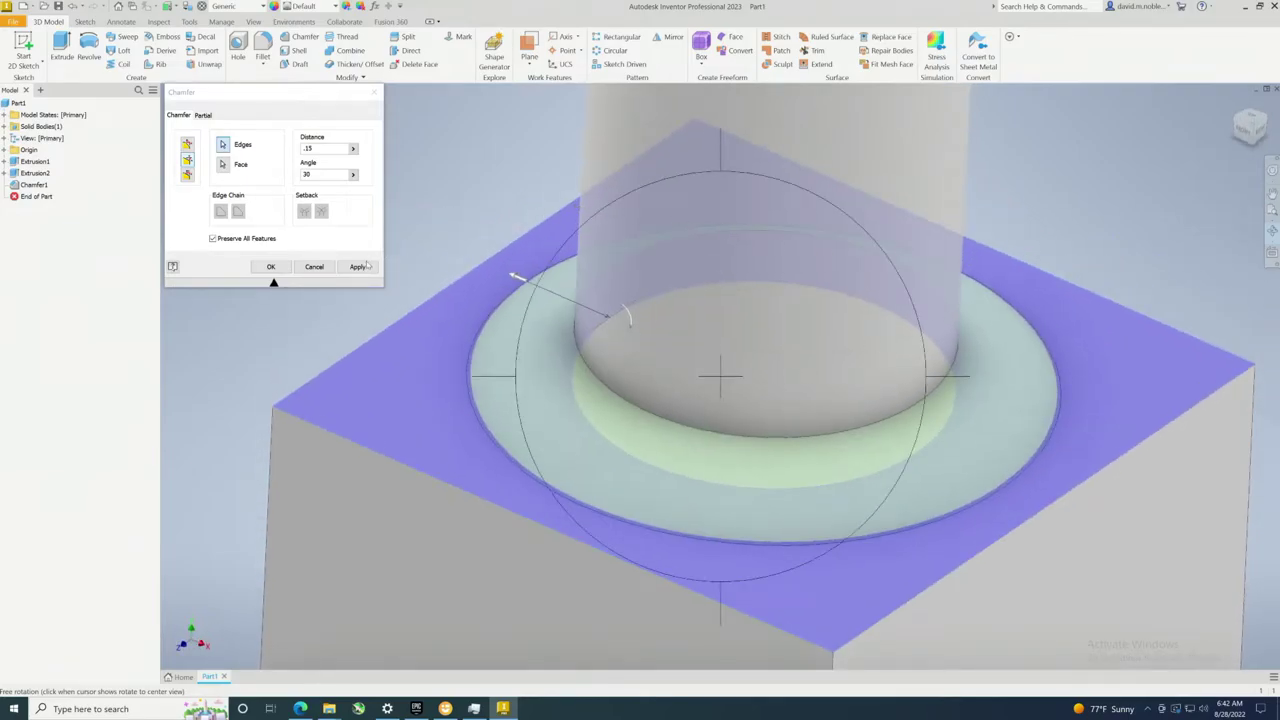
click(362, 266)
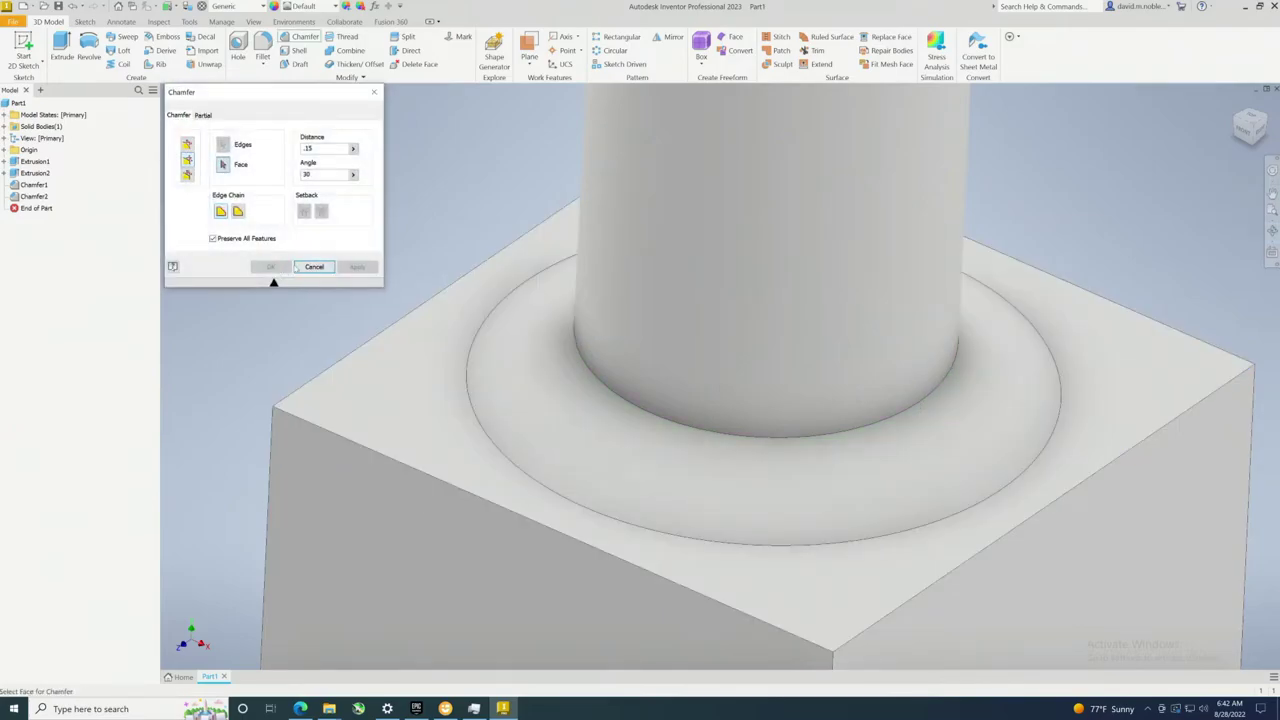
click(374, 92)
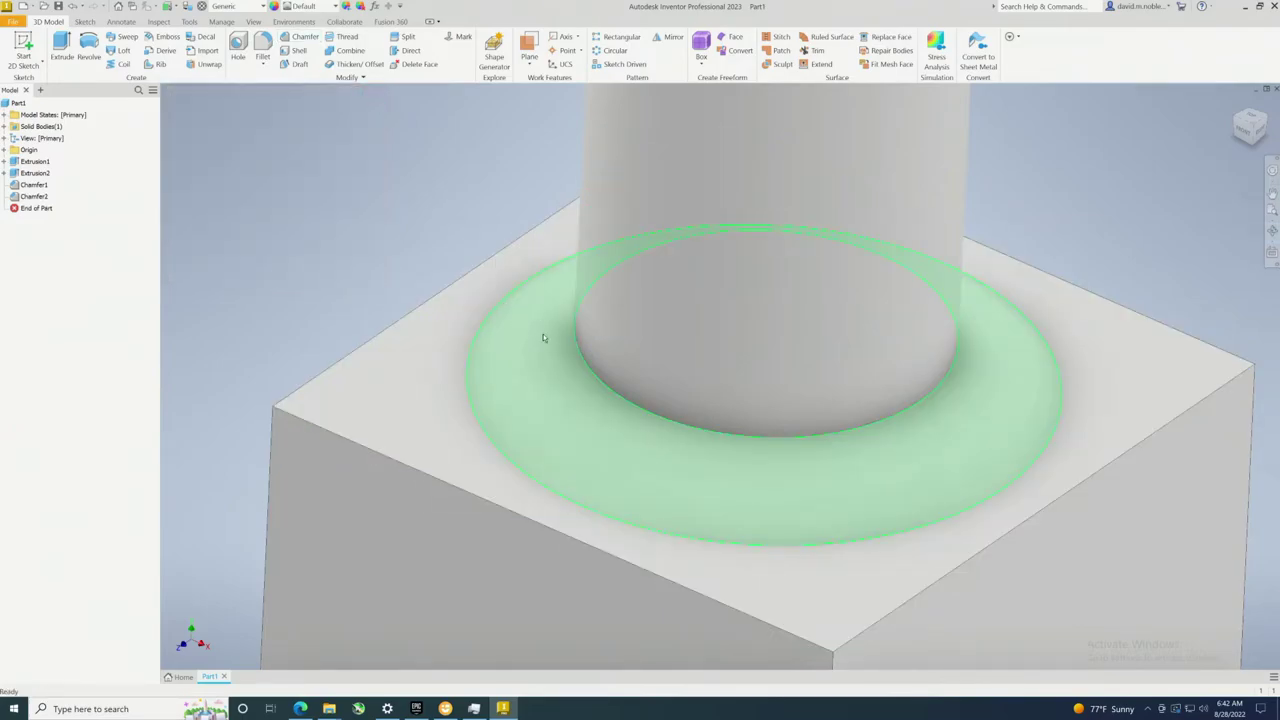
scroll(543, 337, down, 5)
scroll(544, 339, up, 4)
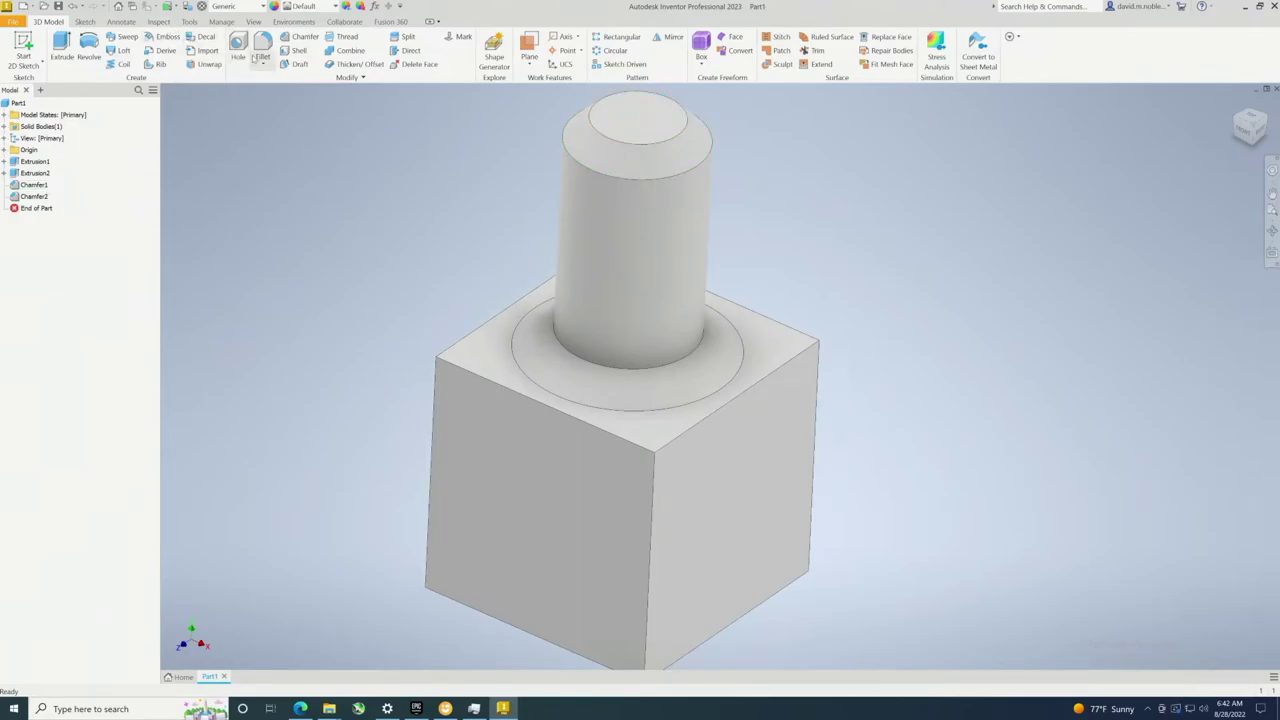
Chamfer the cube's left vertical edge with Two Distances, .15 and 0.125 in
click(300, 38)
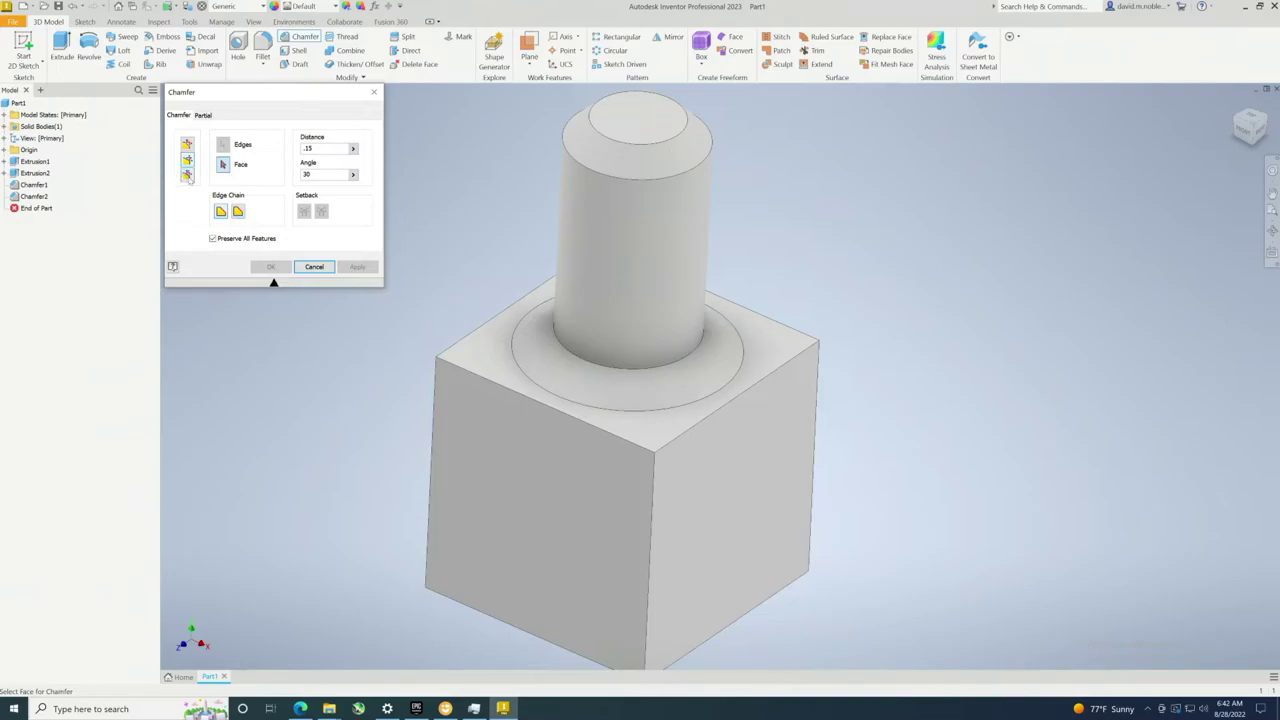
click(187, 175)
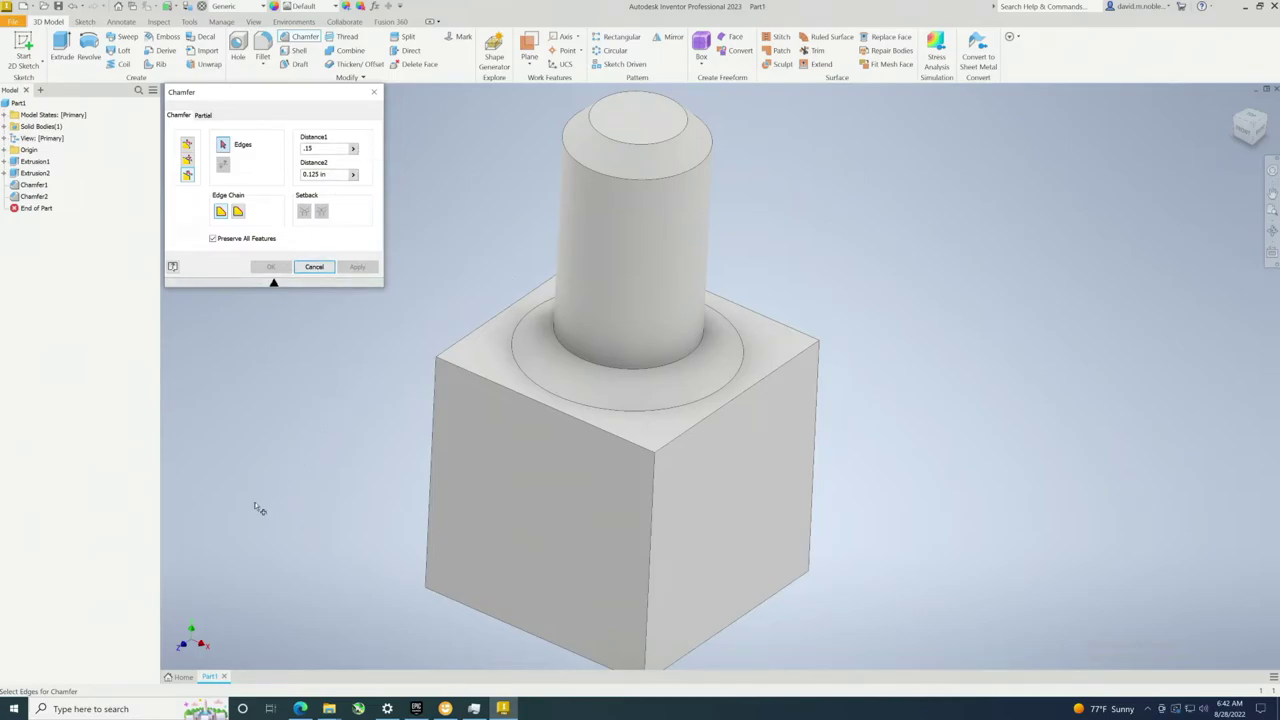
click(427, 544)
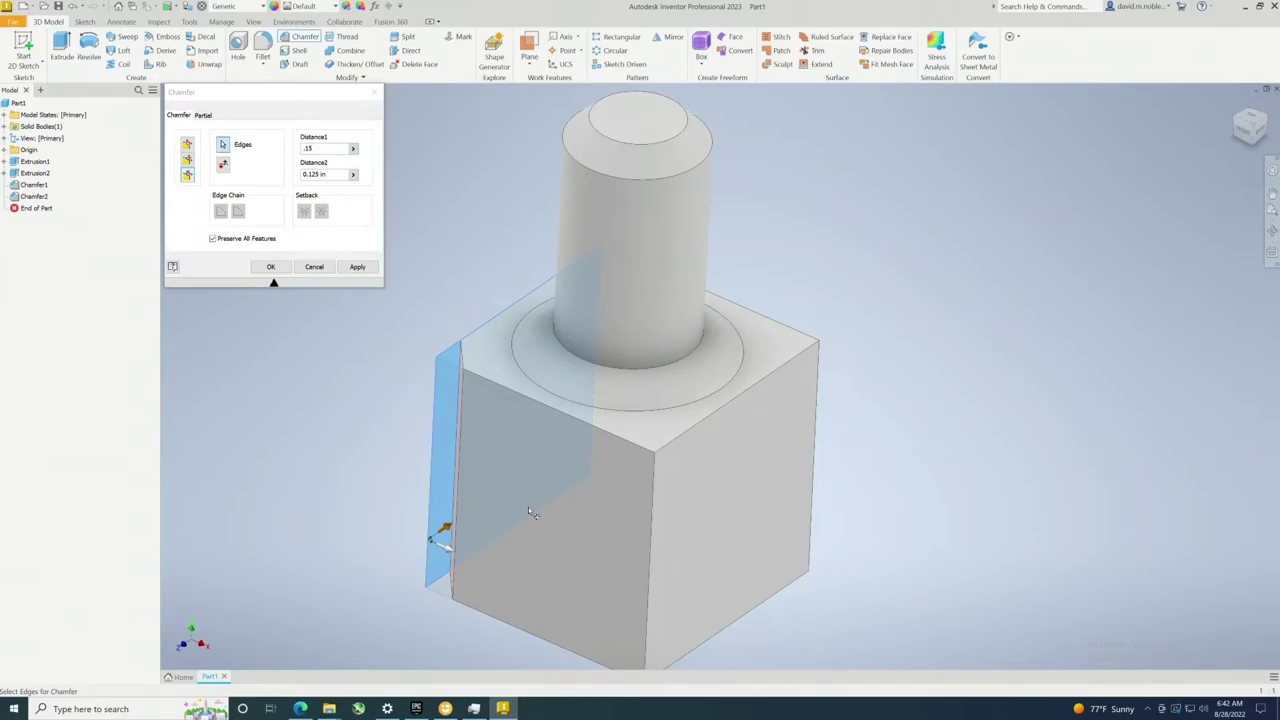
middle_drag(488, 520, 602, 519)
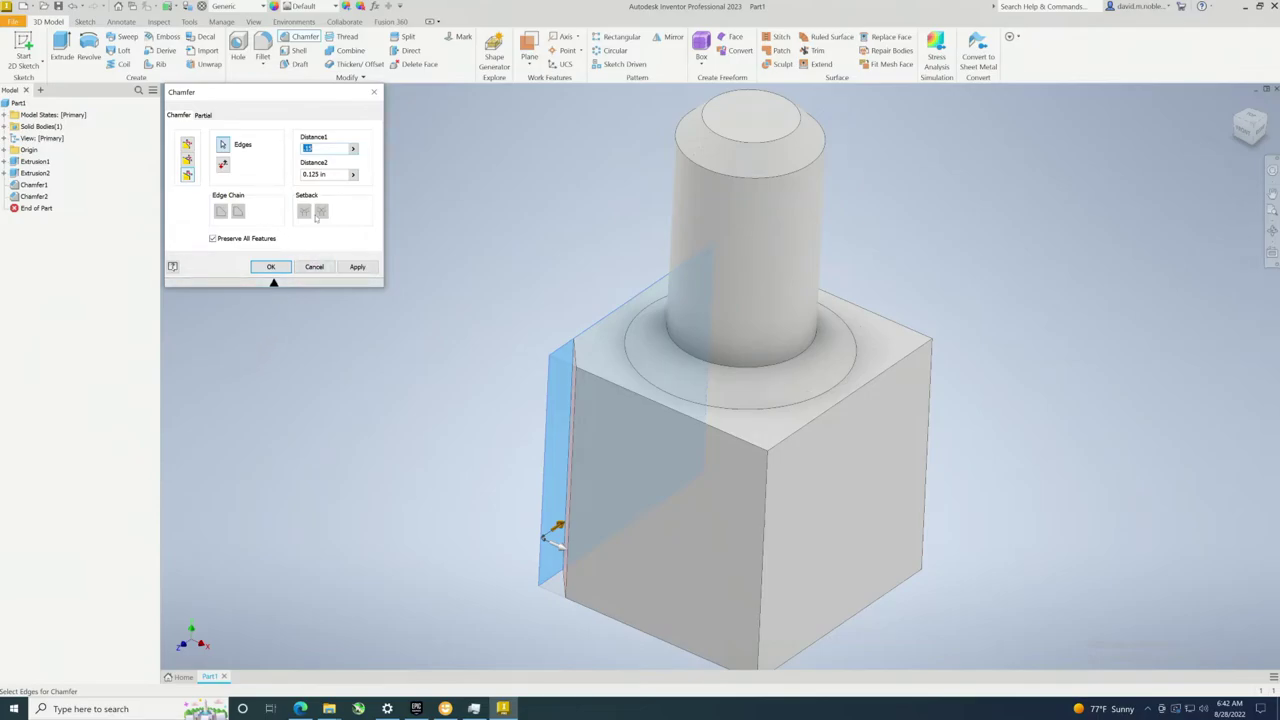
click(365, 266)
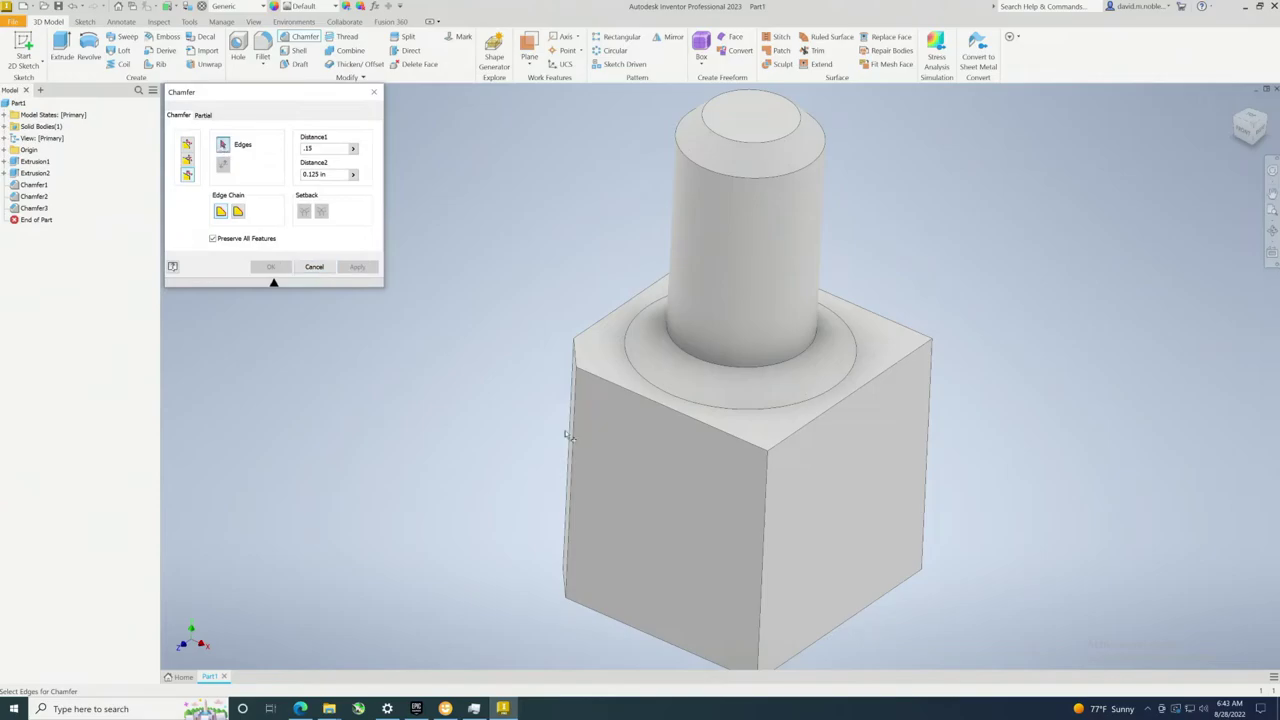
Apply the same two-distance chamfer to the front, right and back vertical cube edges
click(770, 511)
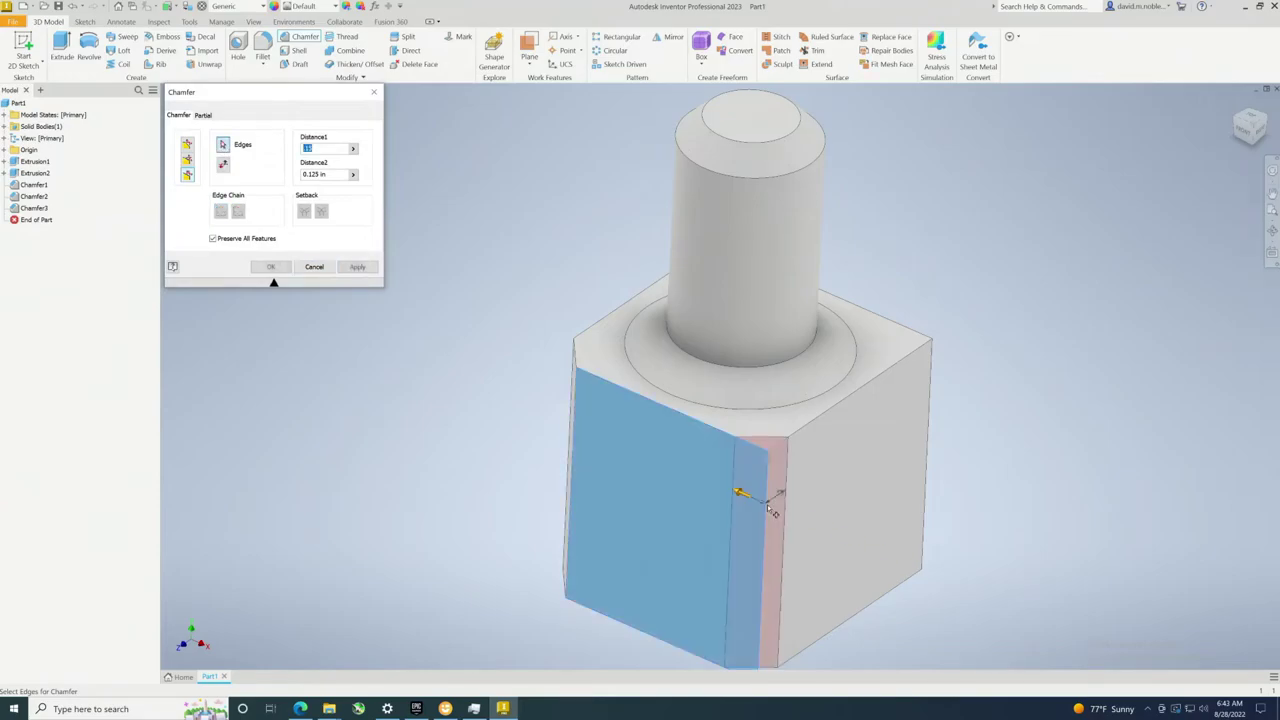
click(357, 268)
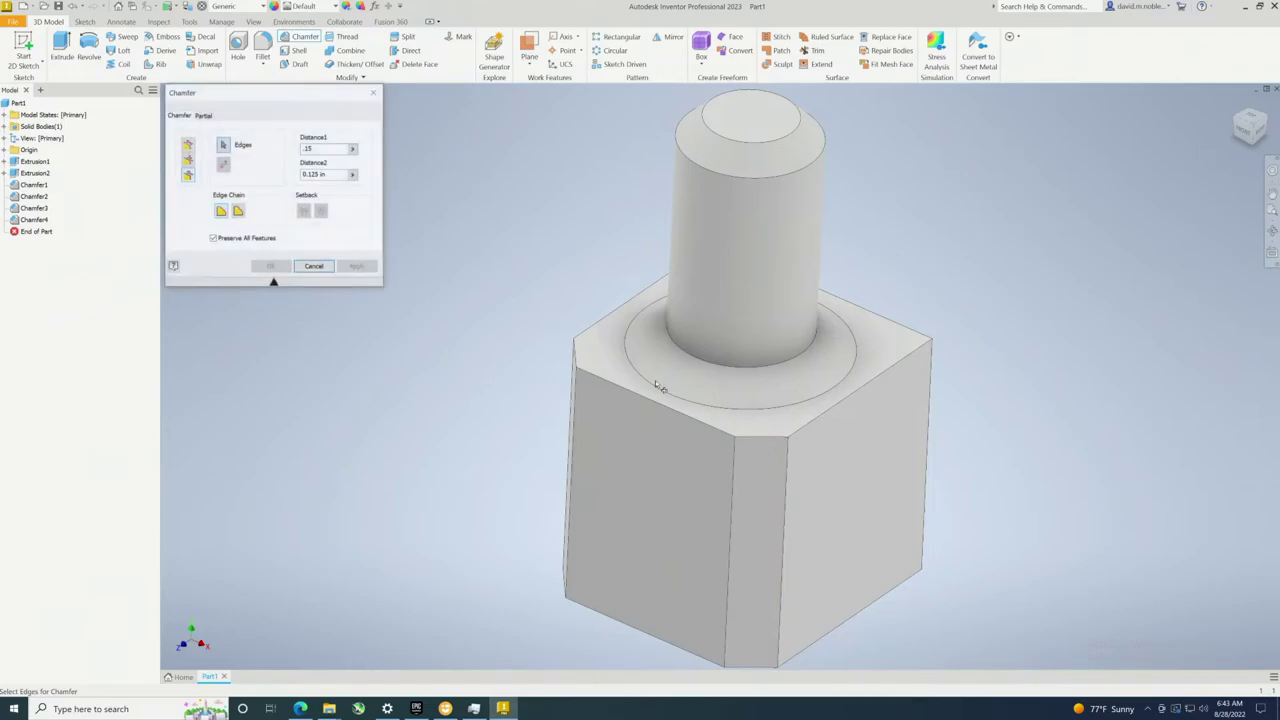
click(935, 408)
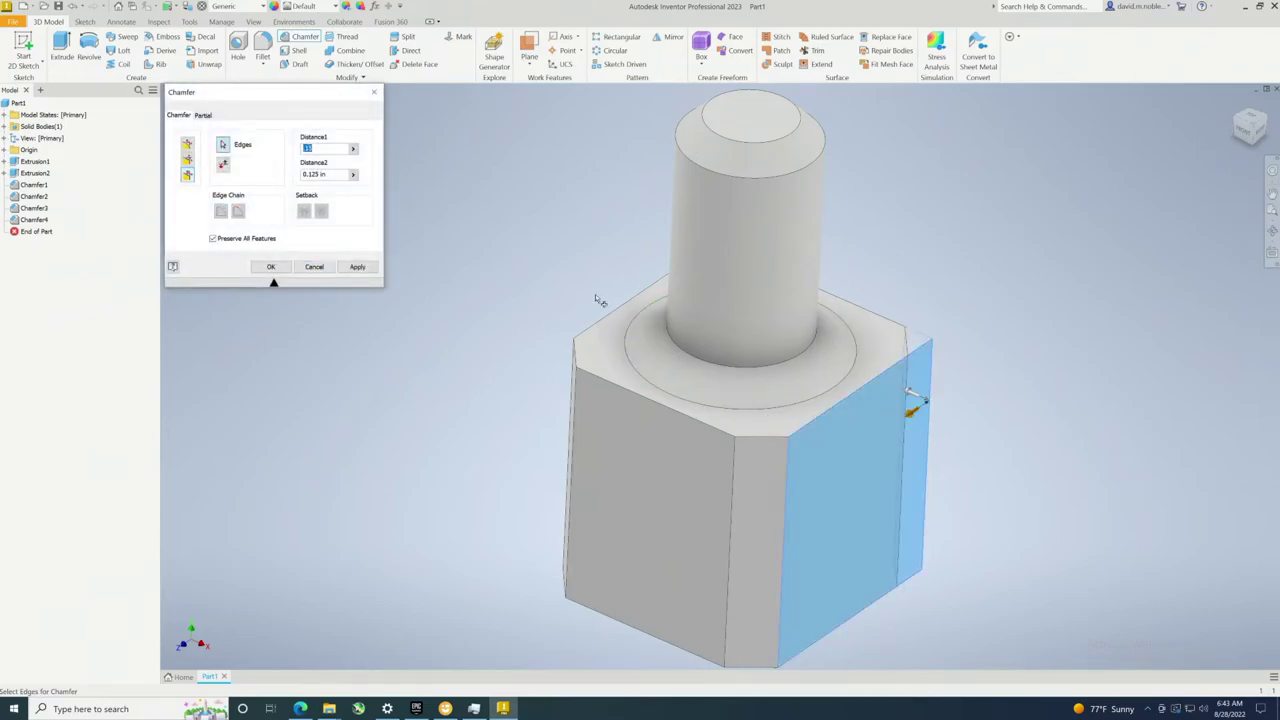
click(356, 268)
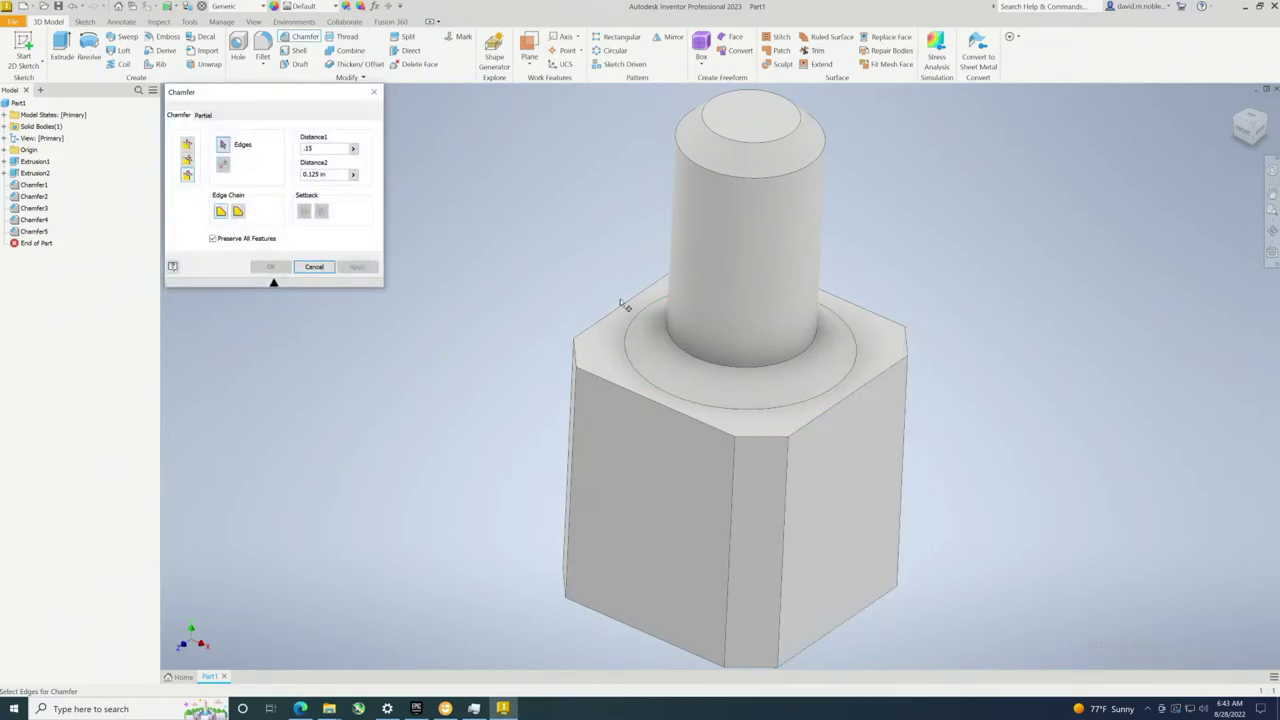
click(710, 328)
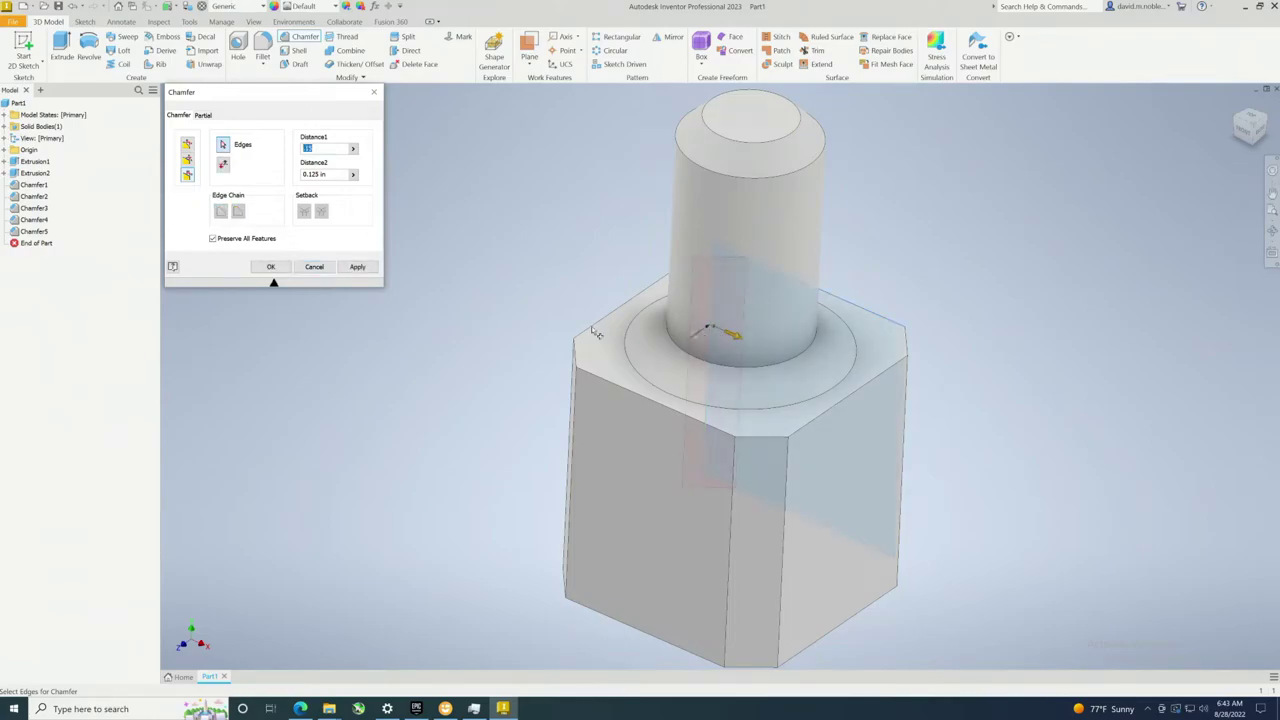
click(346, 268)
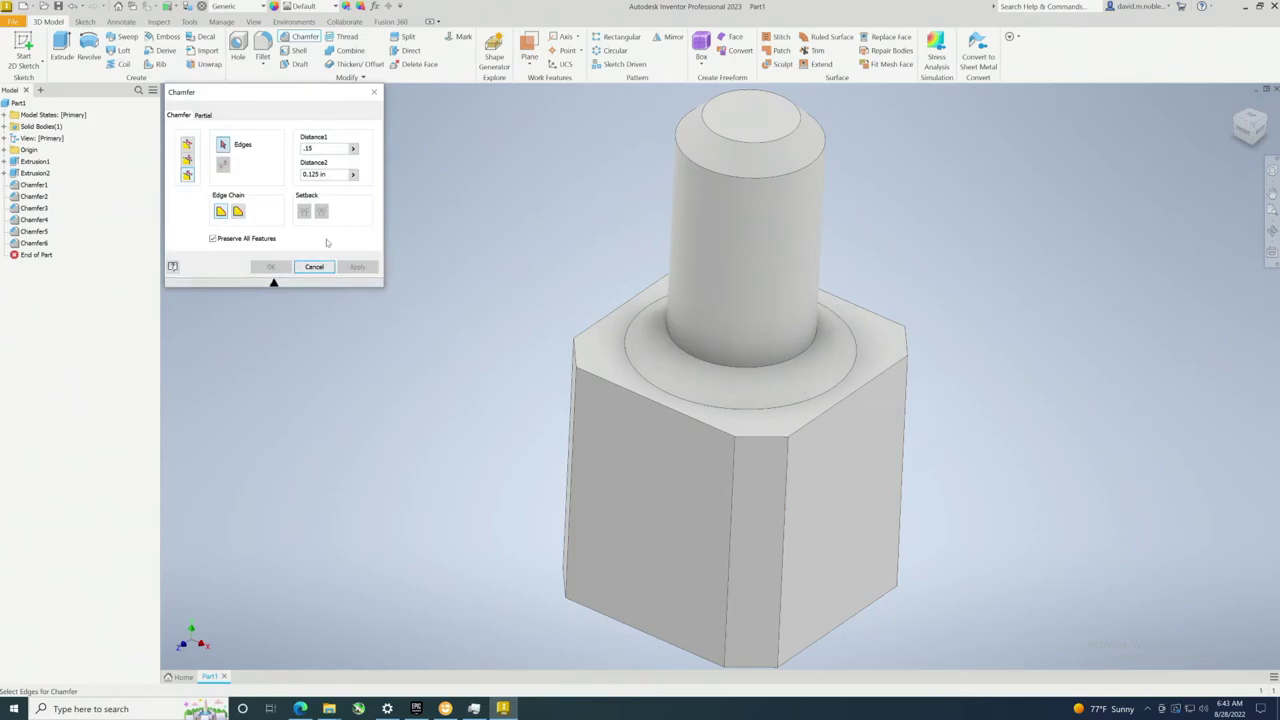
click(376, 91)
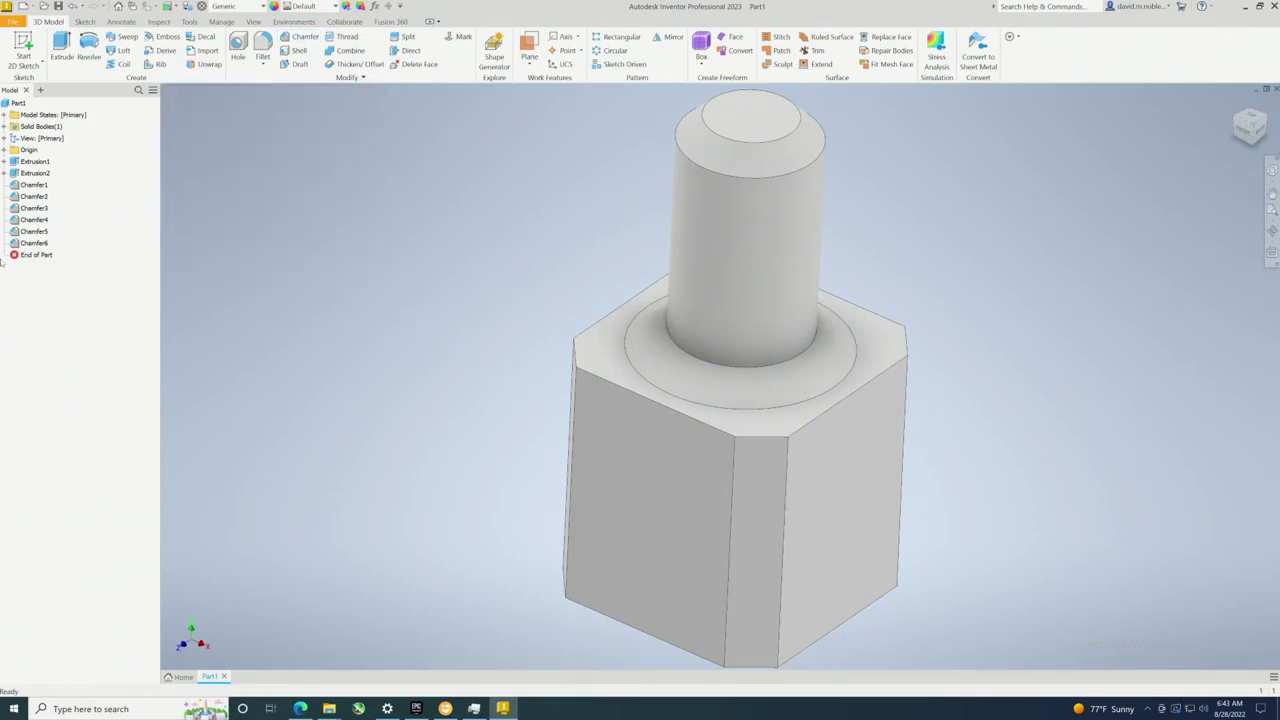
Show Chamfer1's dimensions, then edit the feature to a 0.0625 in distance
click(32, 185)
right_click(30, 187)
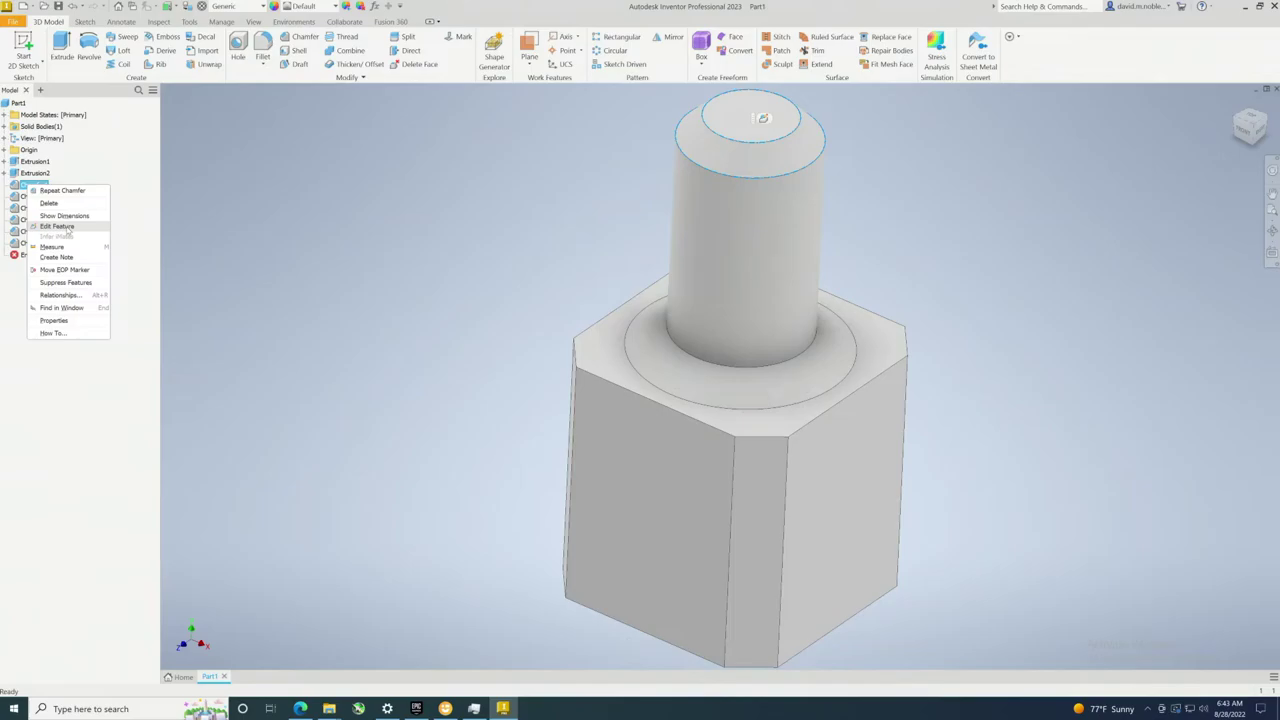
click(68, 217)
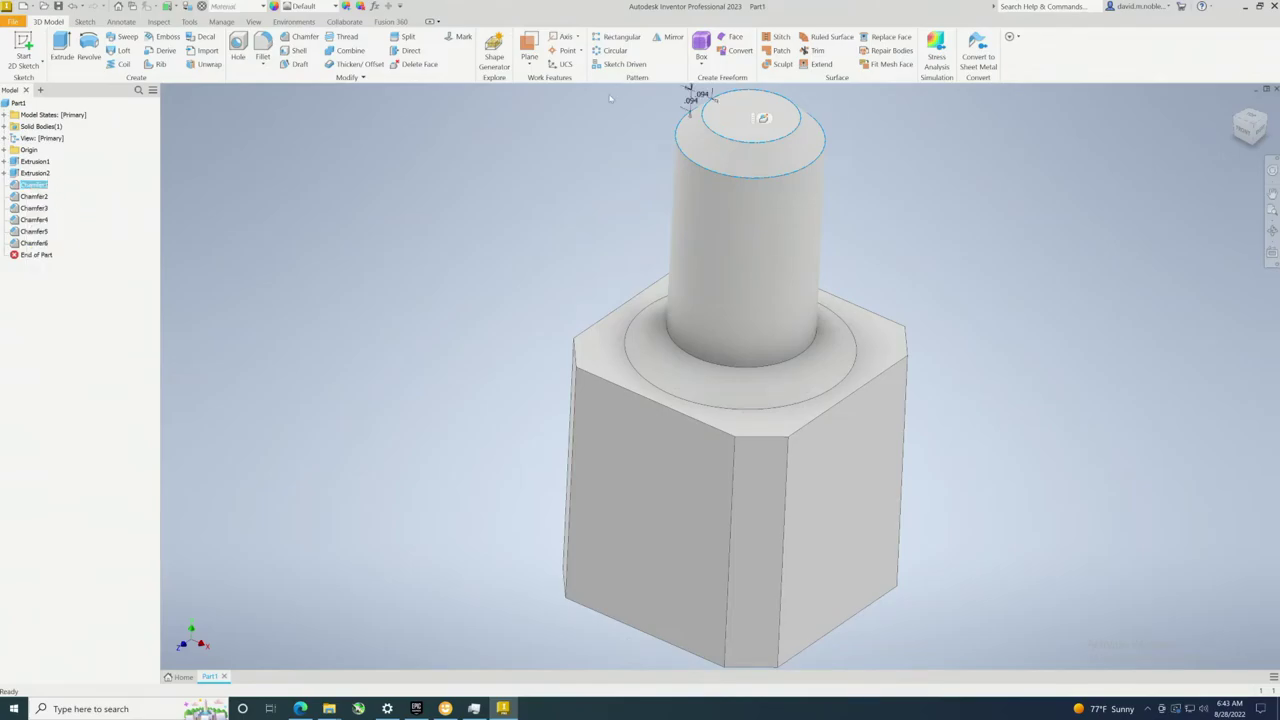
right_click(44, 185)
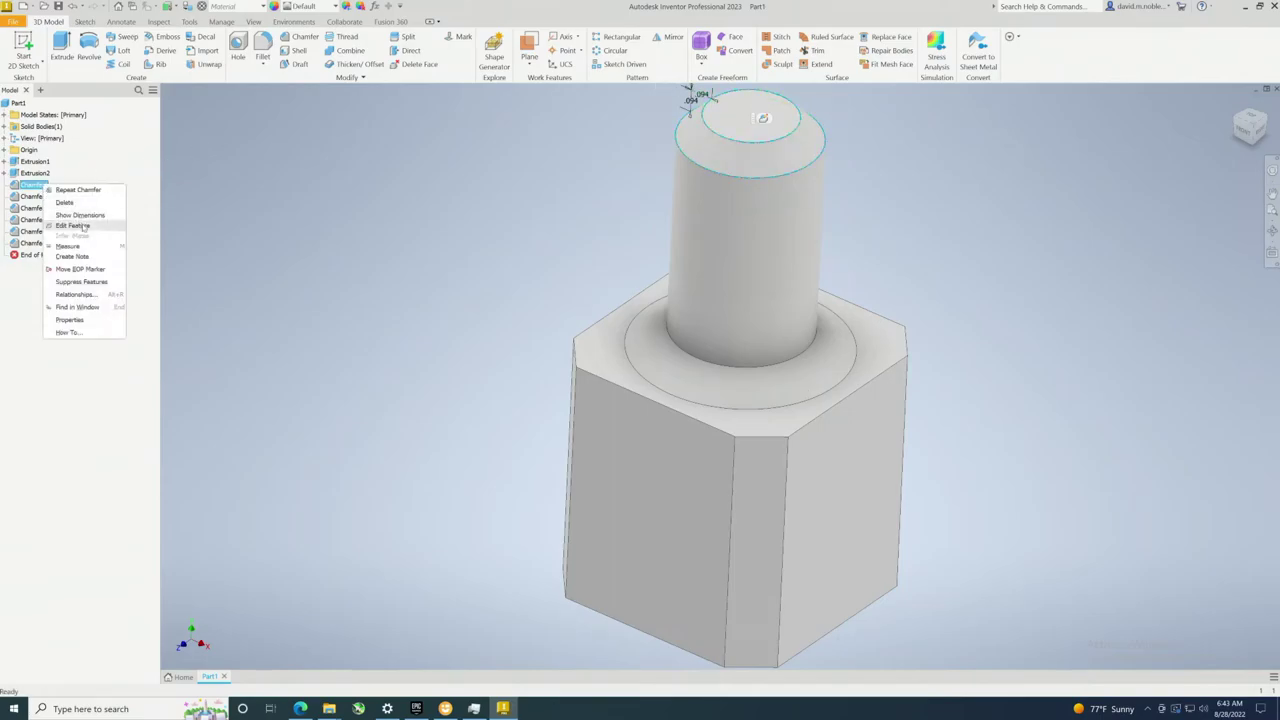
click(84, 227)
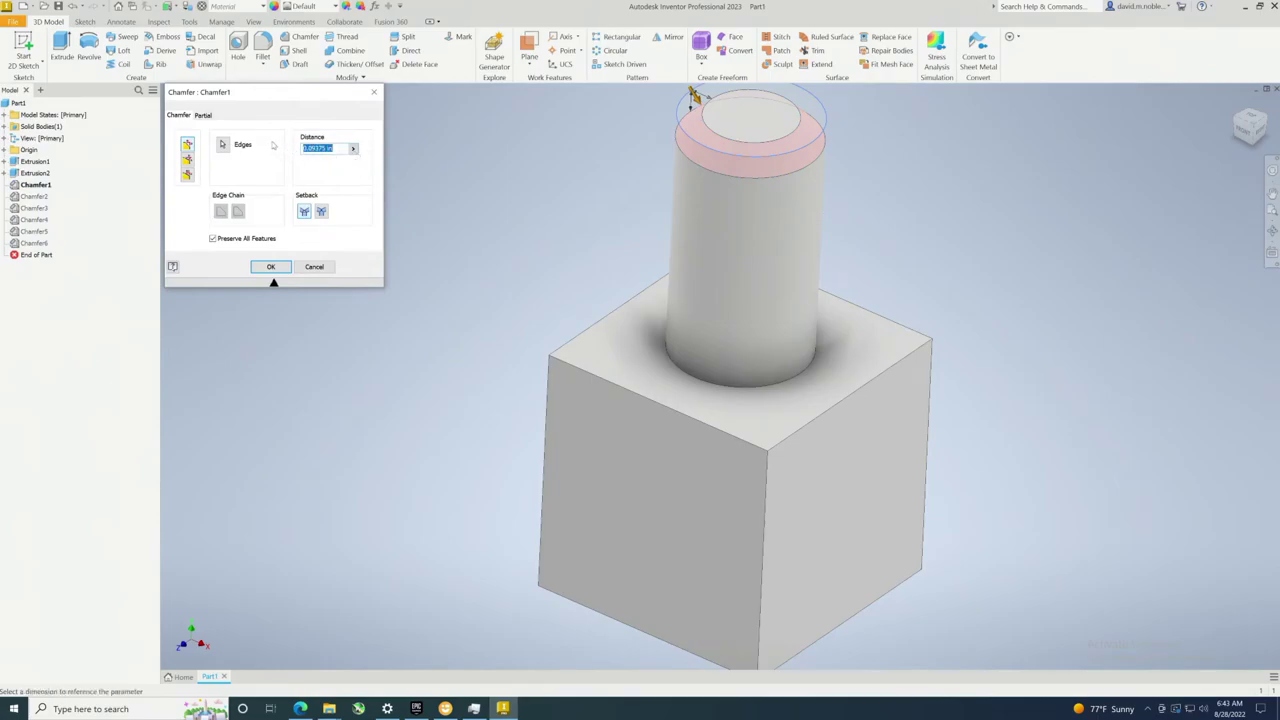
text(.0625)
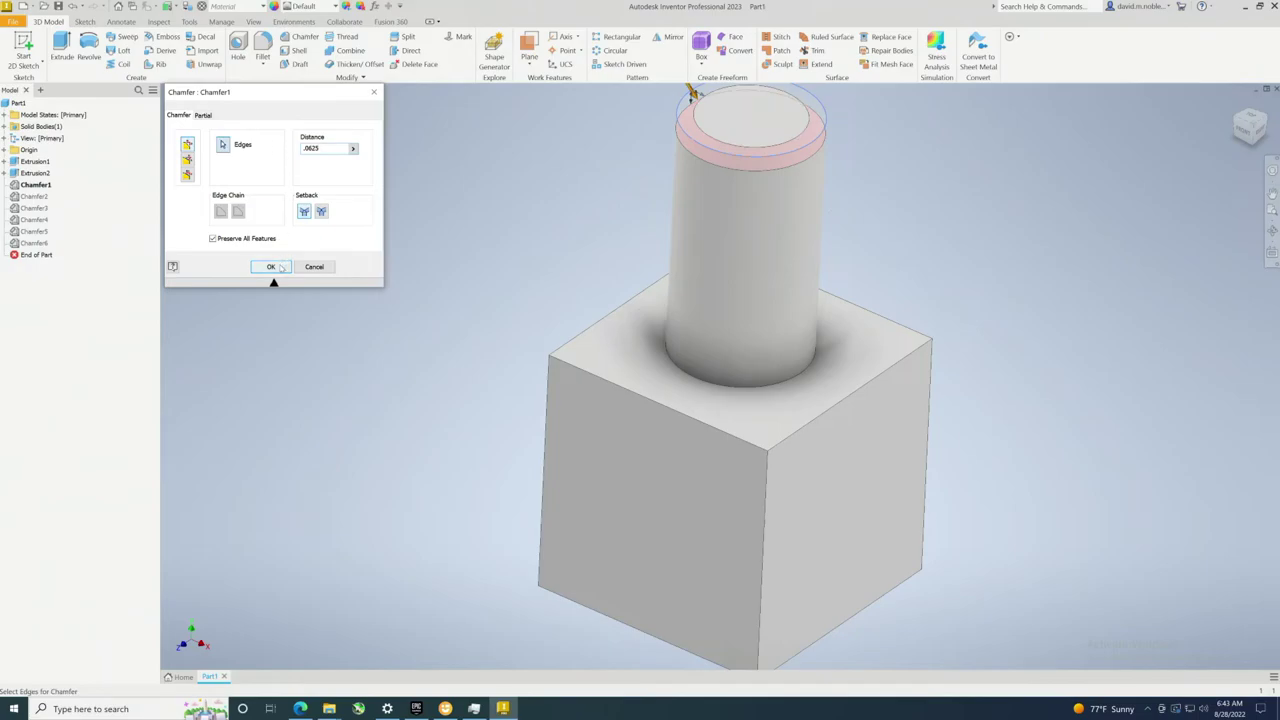
click(281, 267)
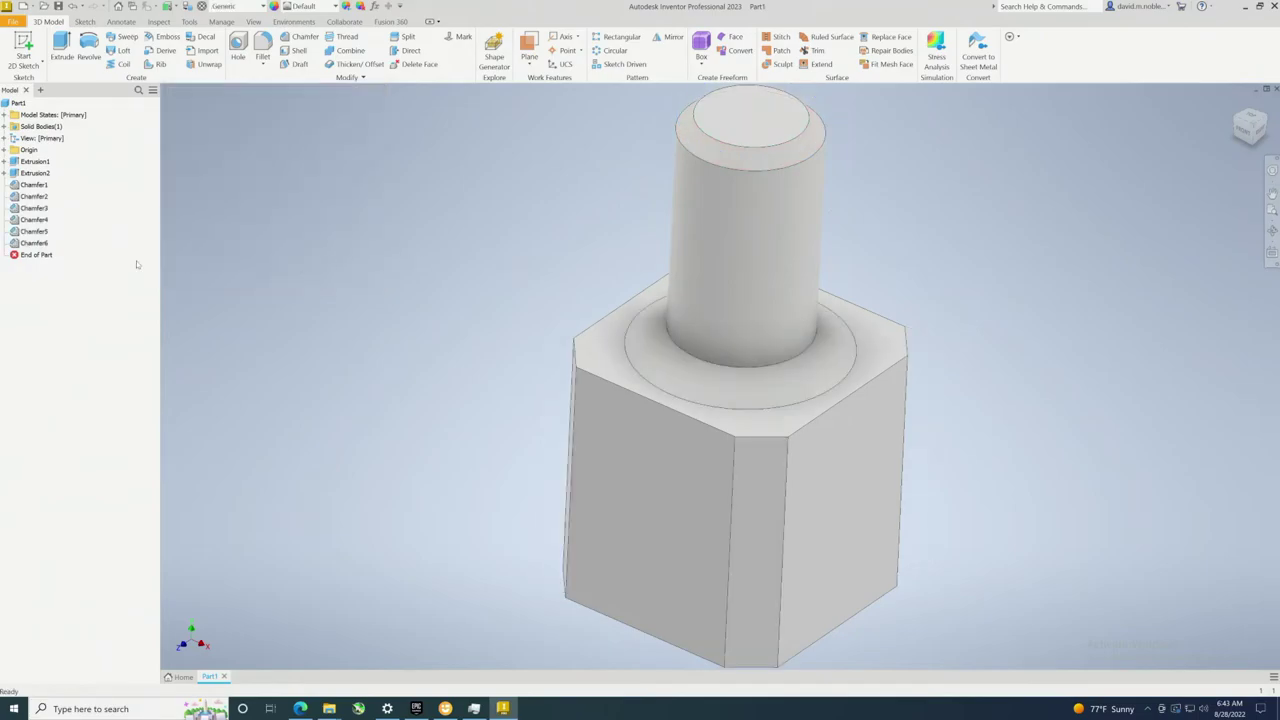
click(33, 185)
click(34, 197)
right_click(36, 198)
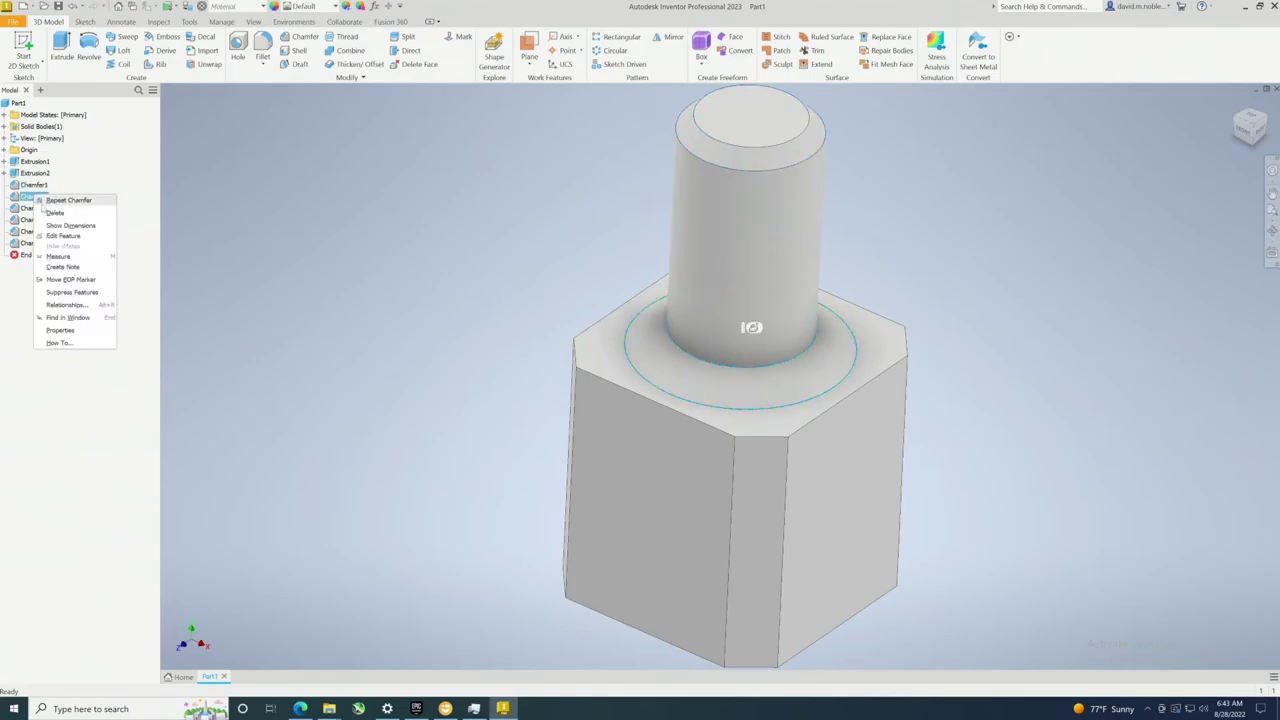
click(61, 226)
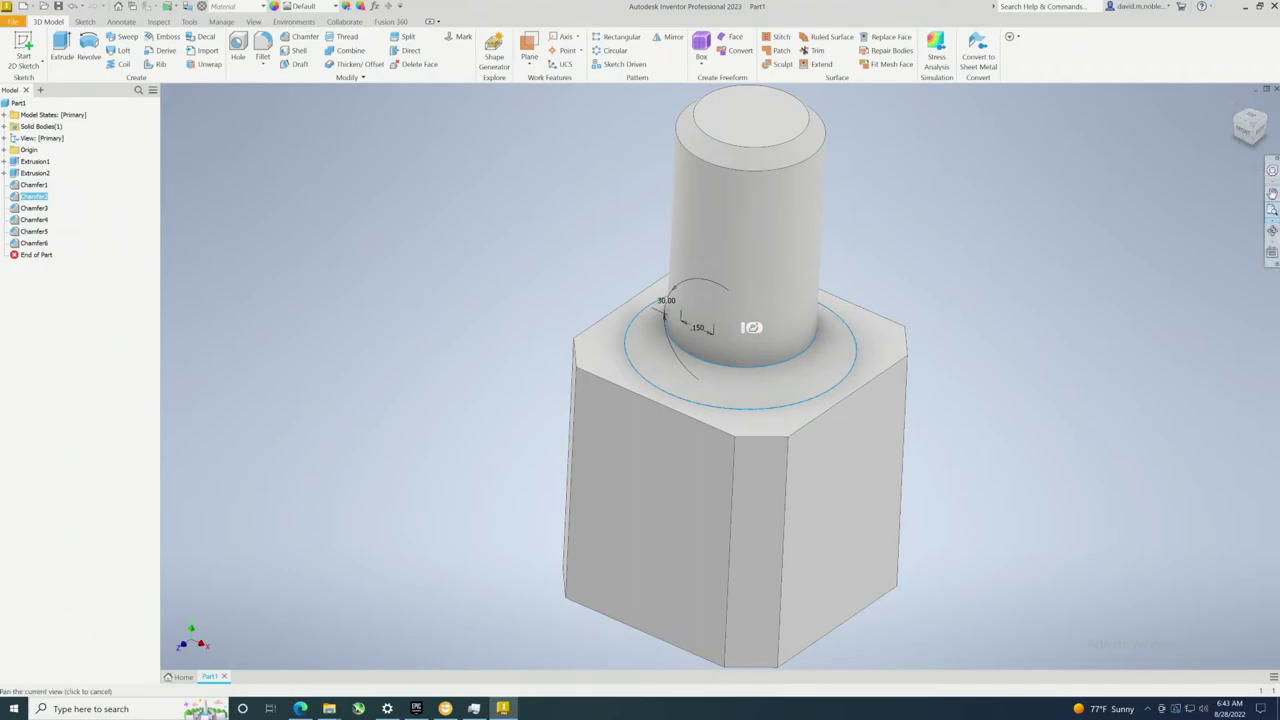
key(F4)
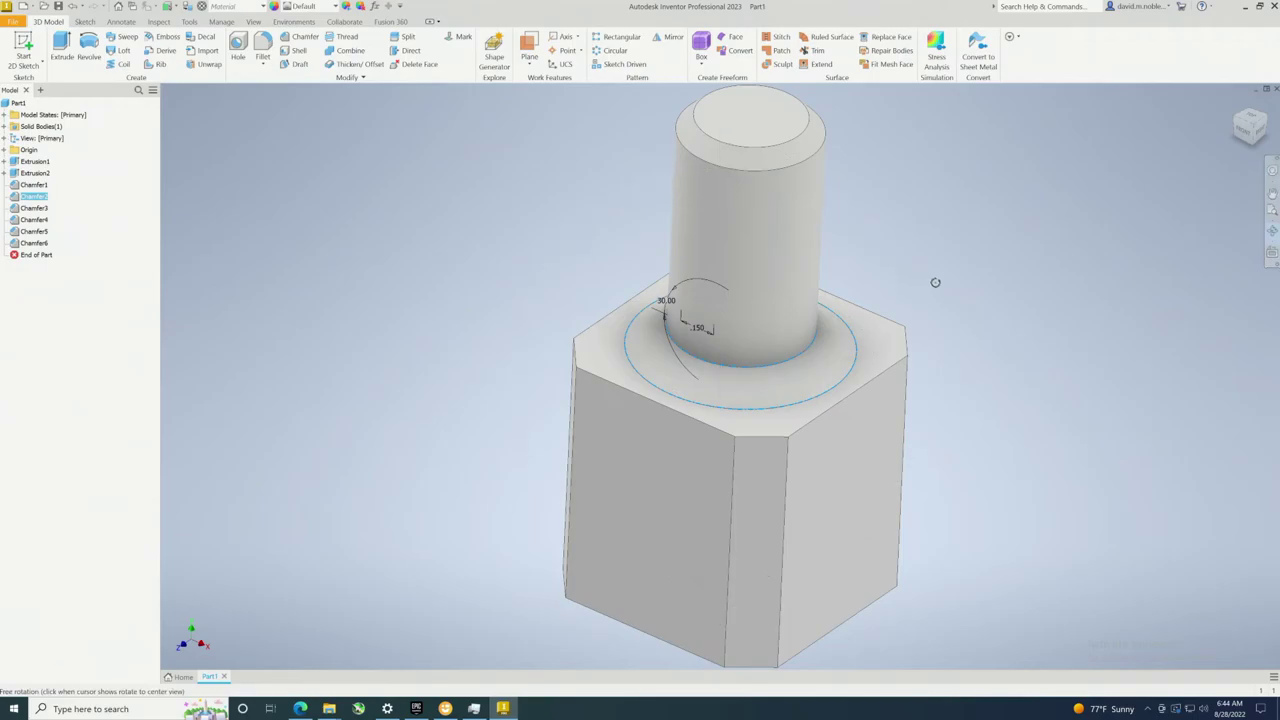
drag(877, 294, 730, 279)
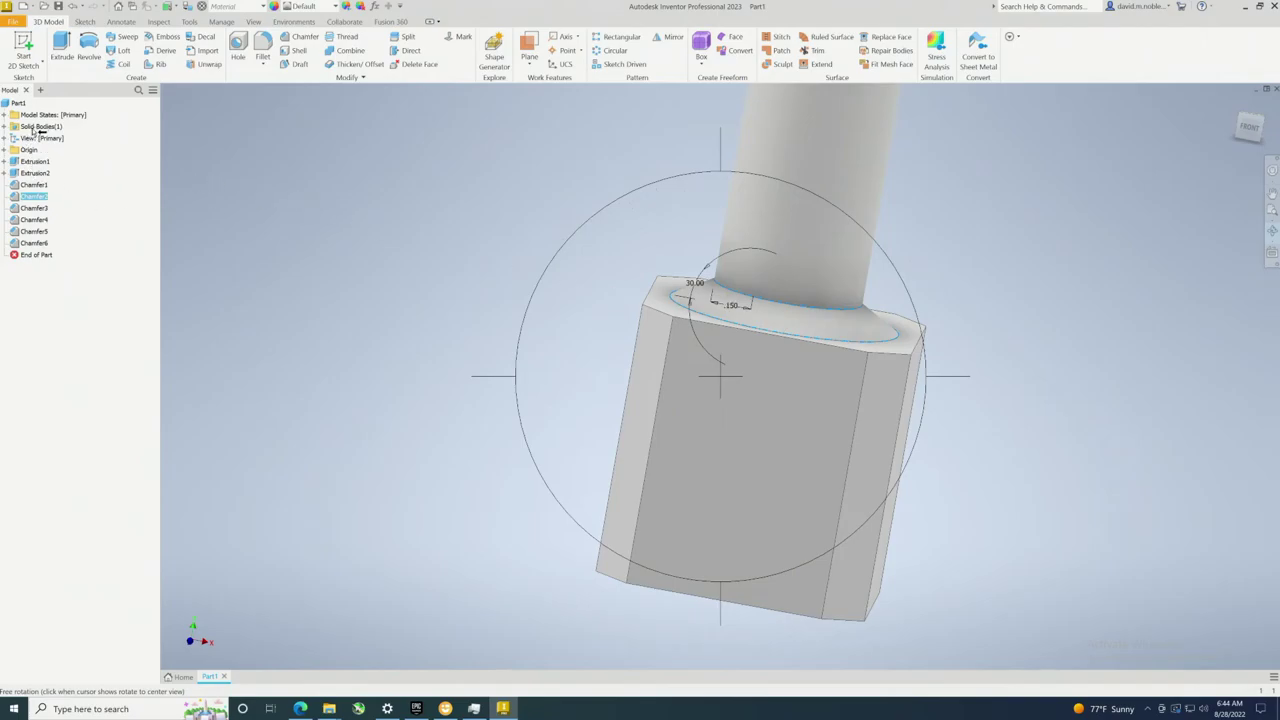
right_click(35, 198)
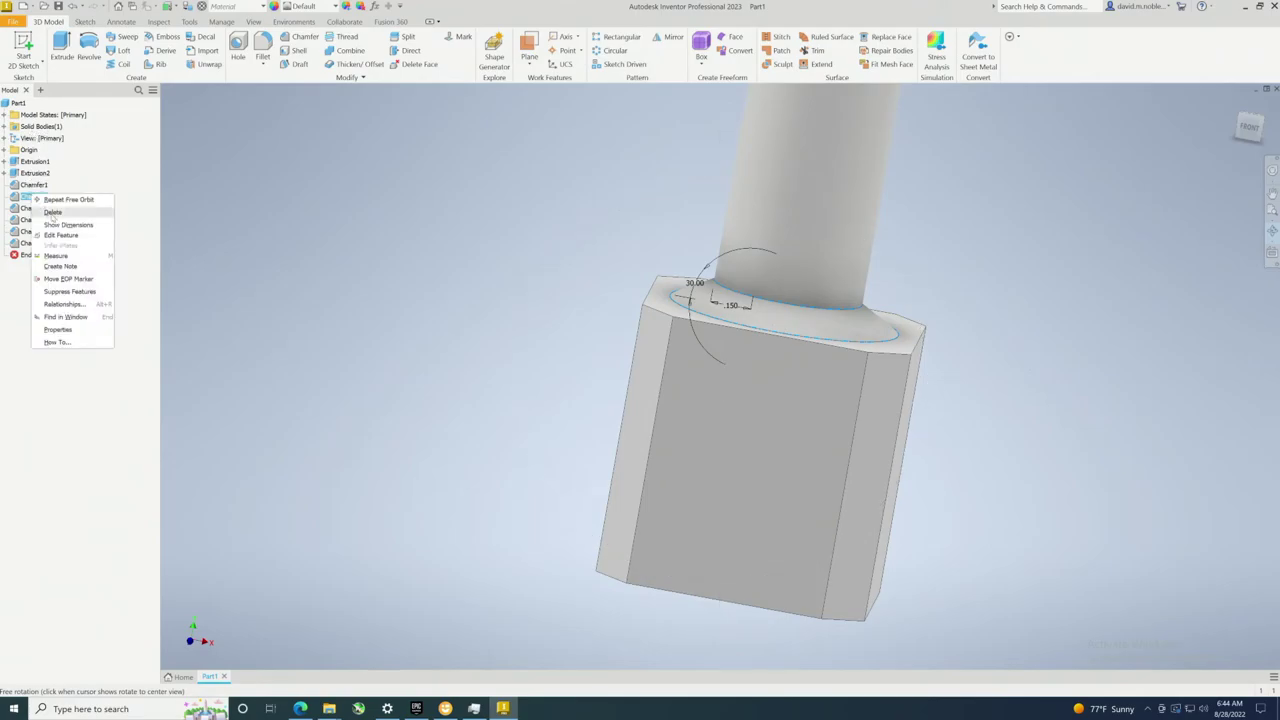
click(72, 241)
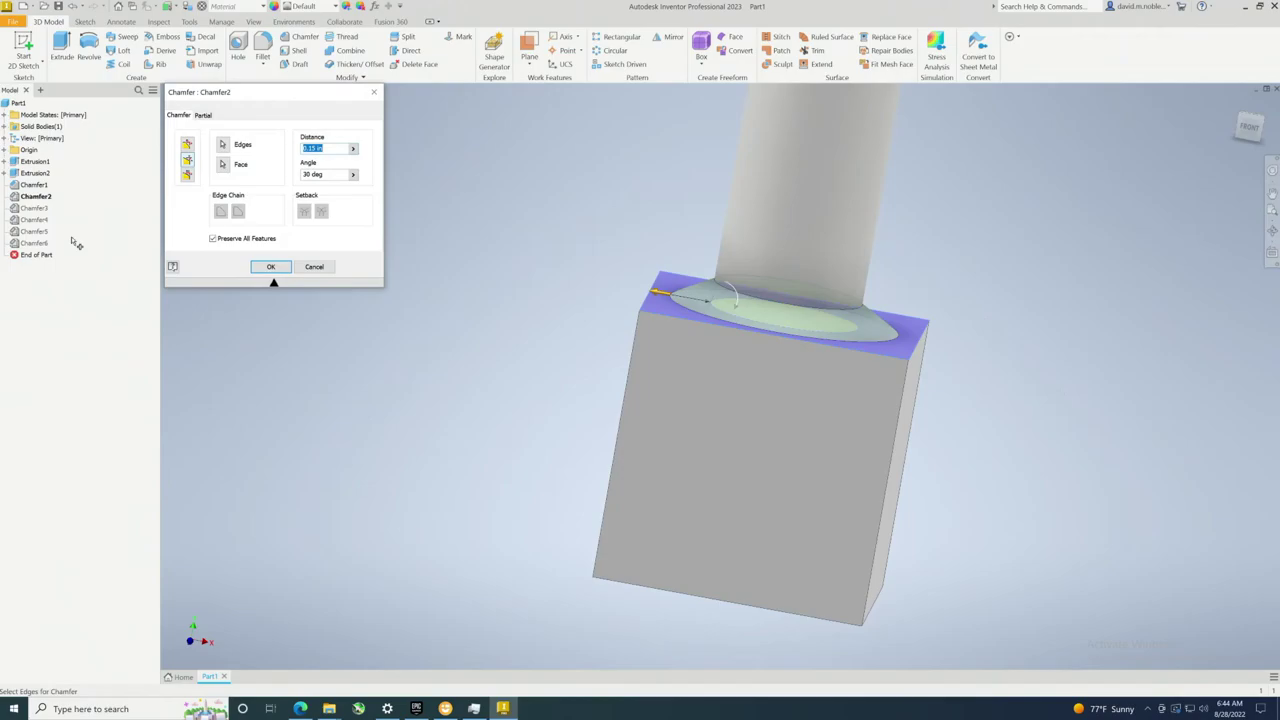
click(332, 174)
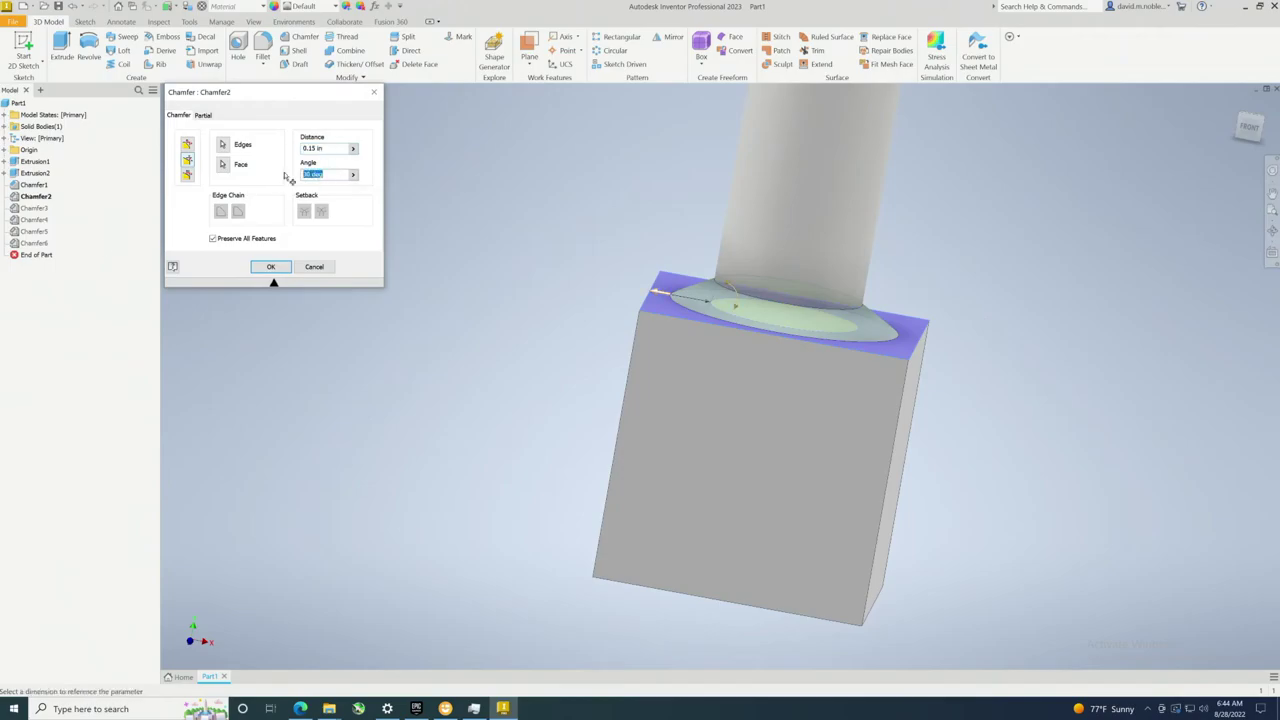
key(Return)
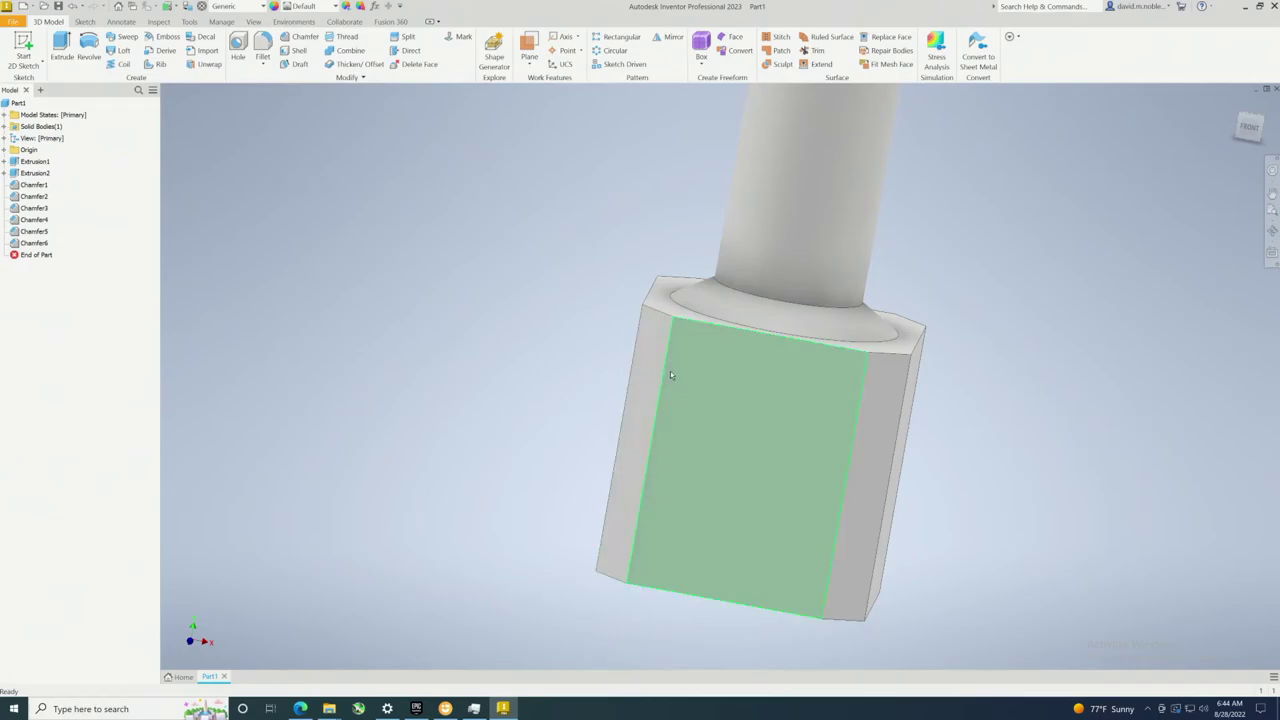
click(33, 231)
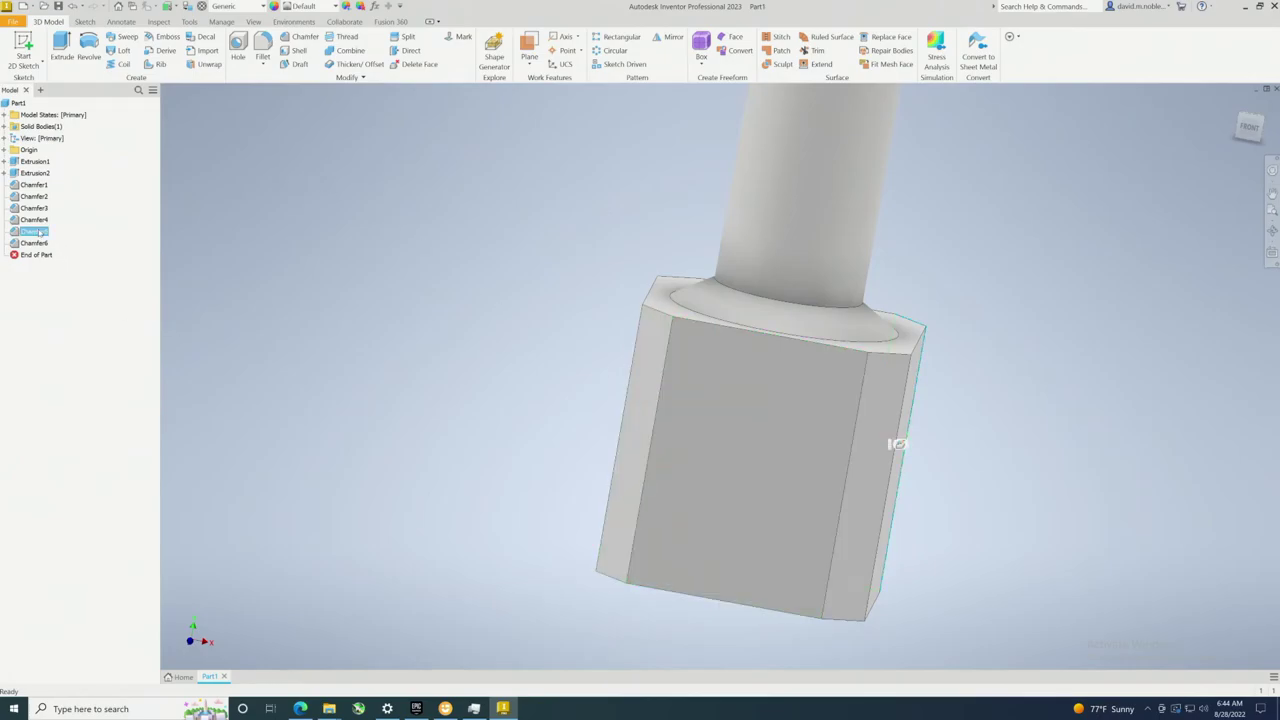